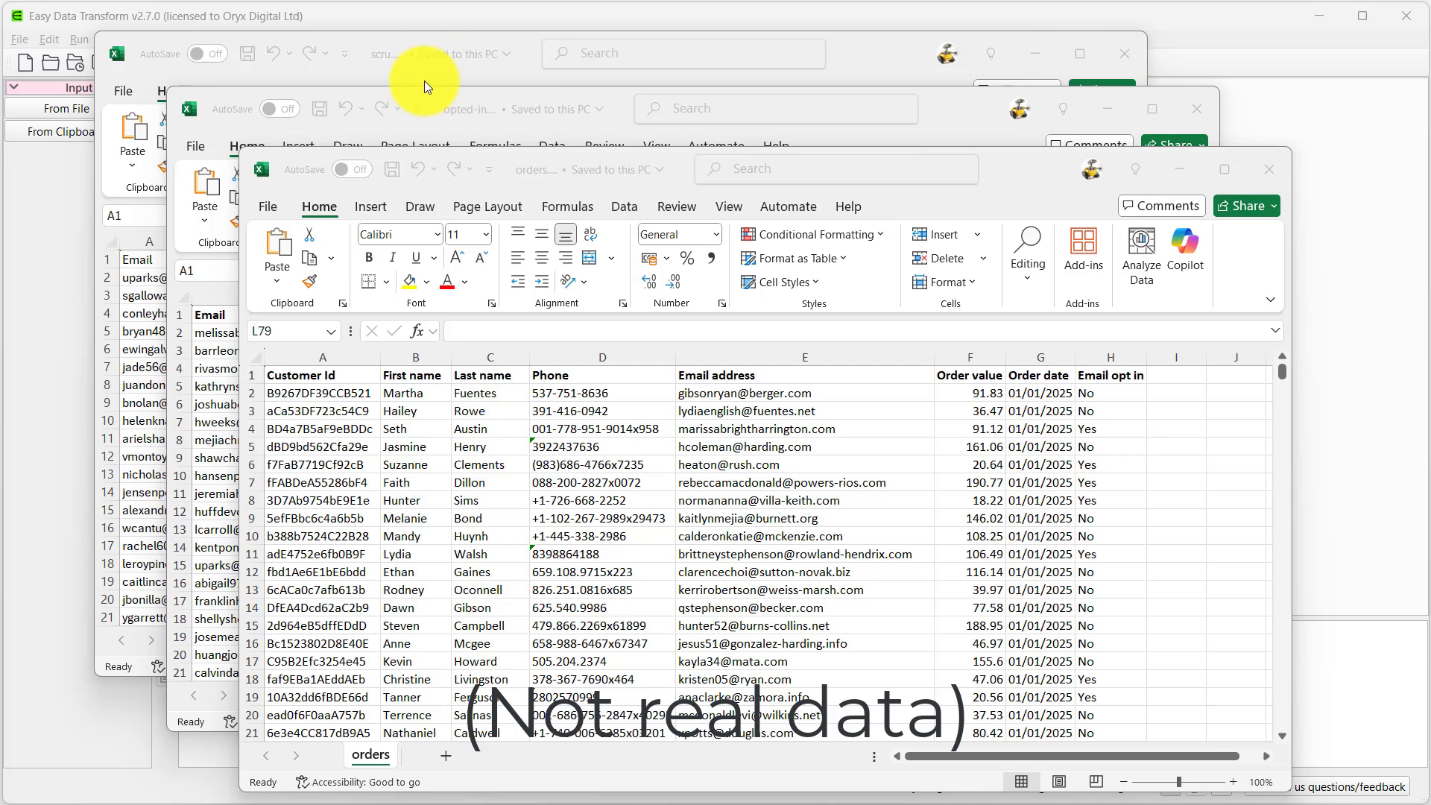
- Look over the source files, and add opted-in.xlsx, orders.xlsx and scrub.csv as inputs in Easy Data Transform
left_click(422, 100)
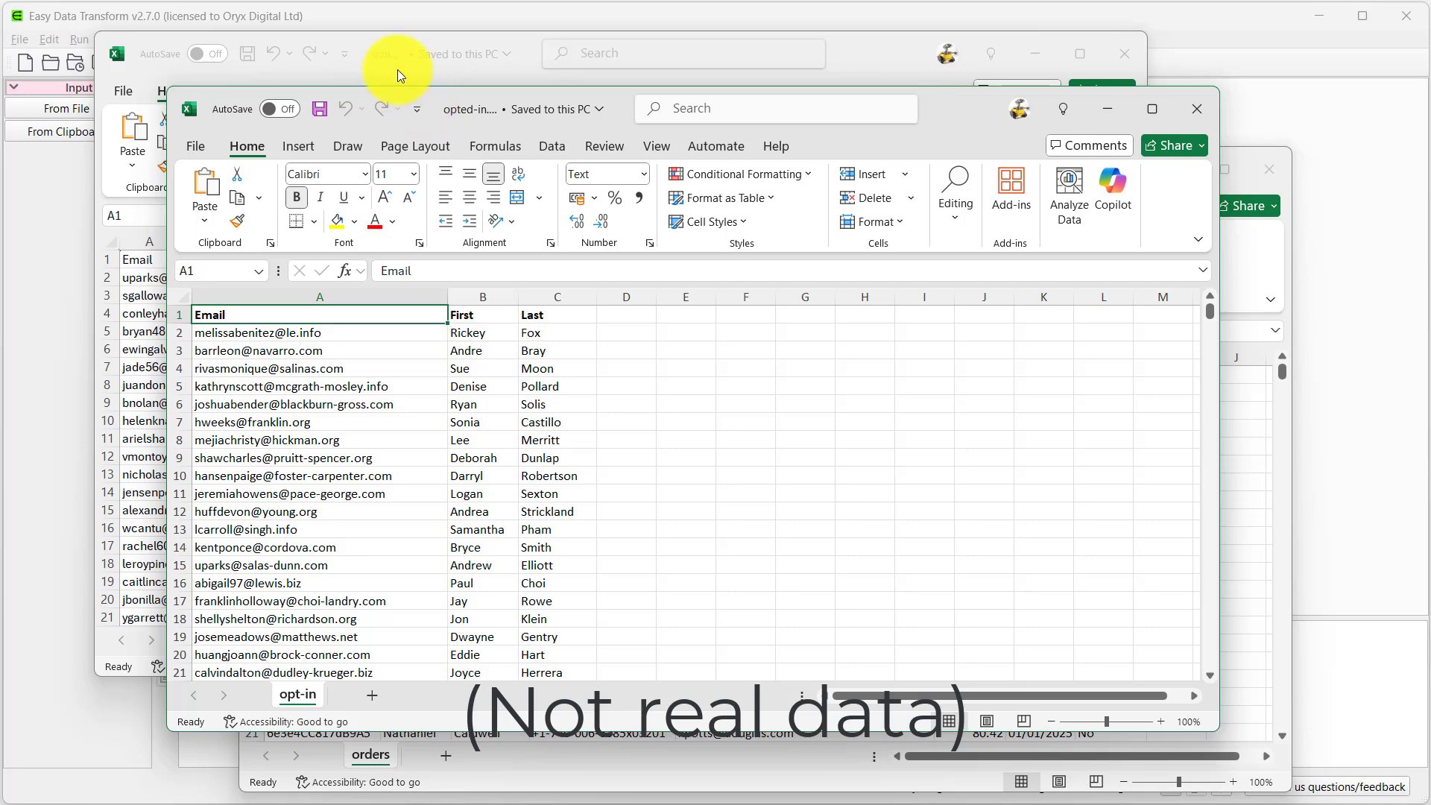
left_click(381, 32)
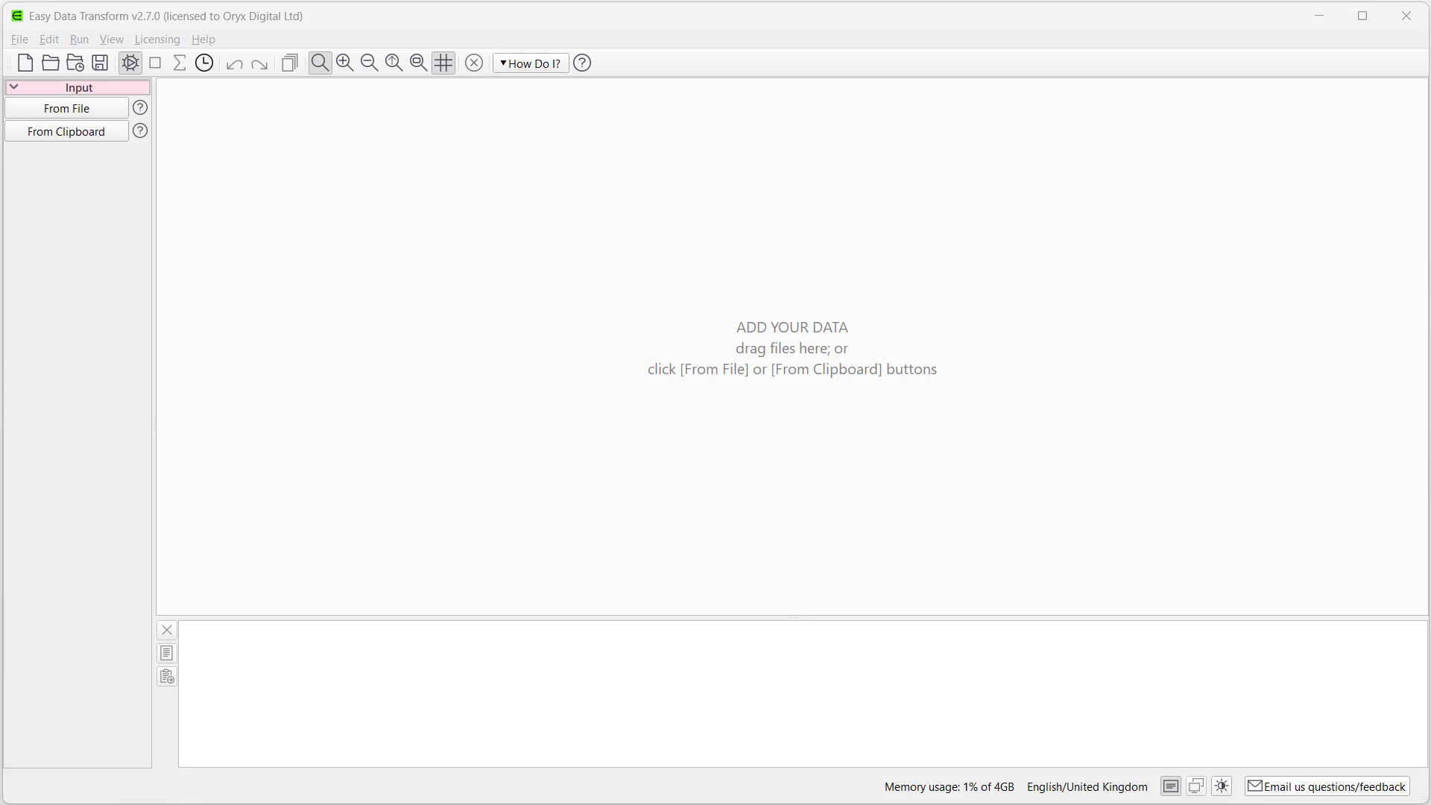
left_click_drag(8, 224, 565, 311)
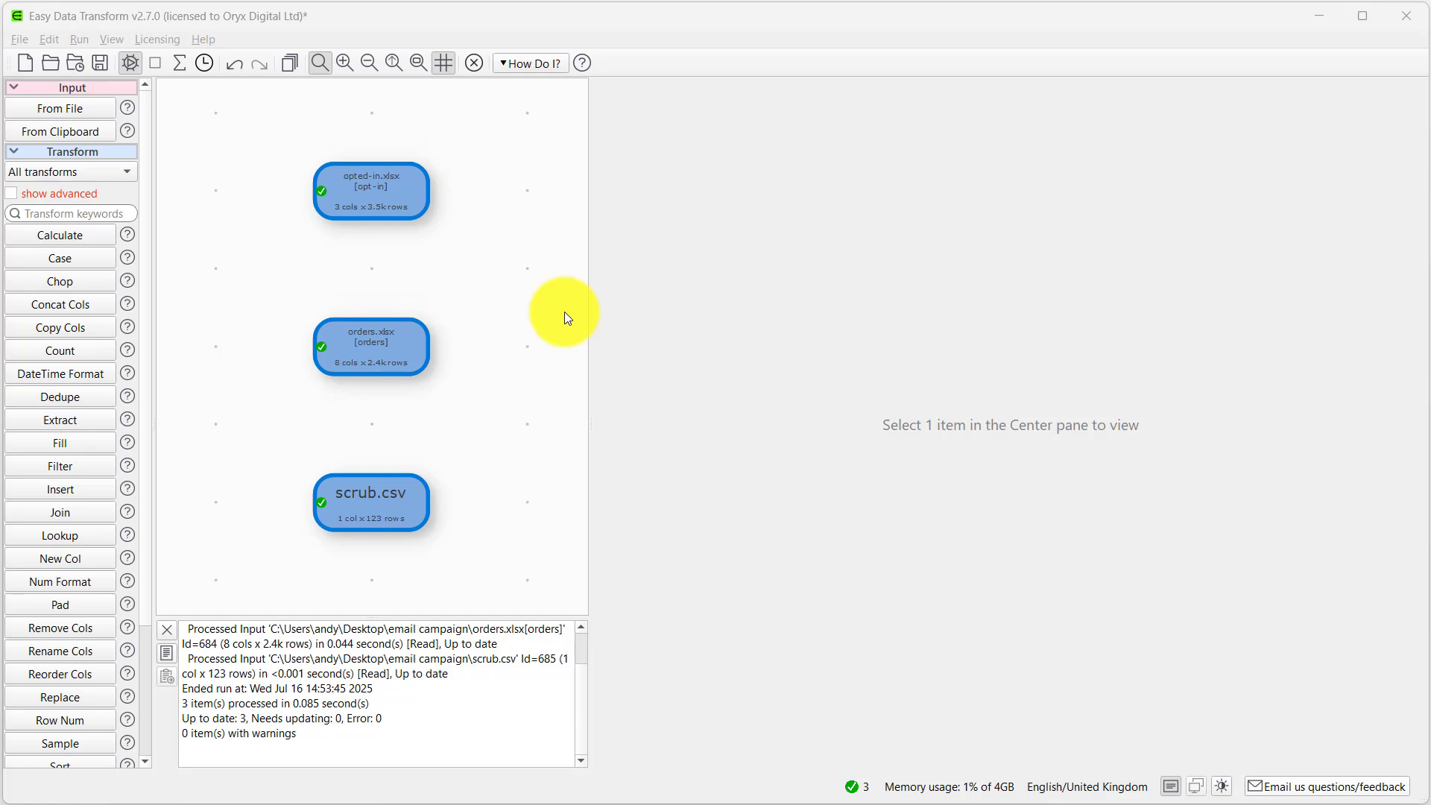
- Examine the value frequencies of the Email opt in column in the orders dataset
left_click(365, 352)
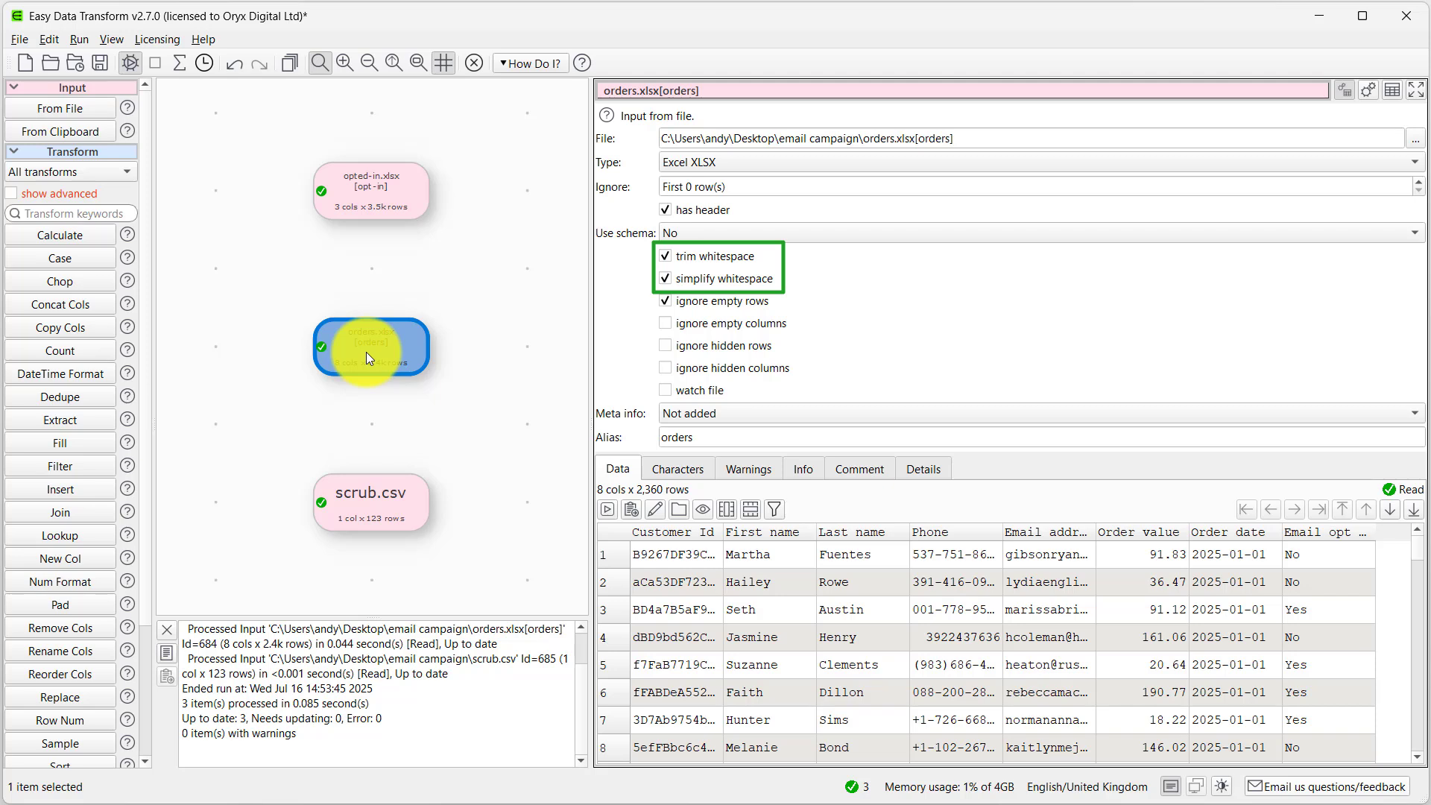
double_click(1322, 531)
left_click(1389, 757)
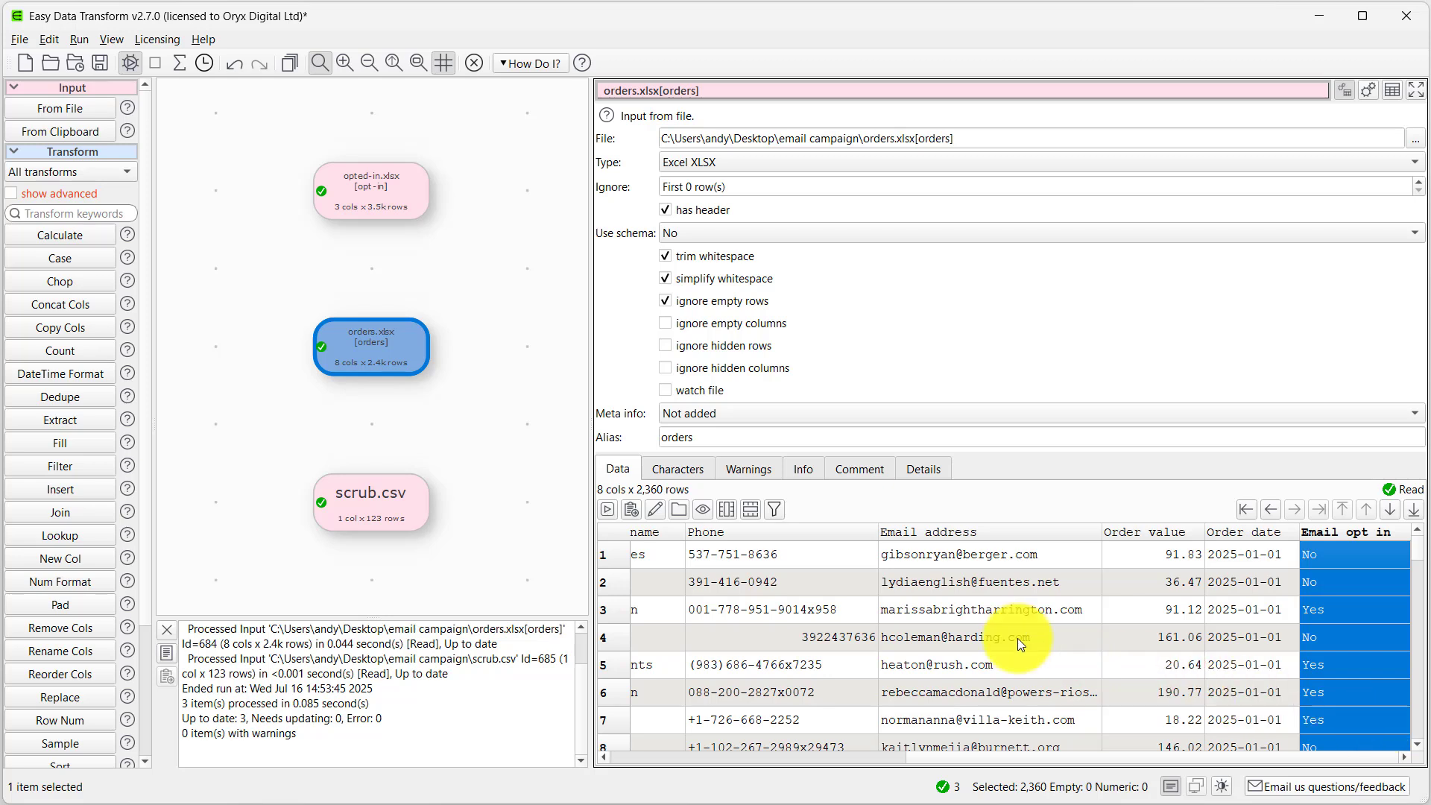
left_click(729, 509)
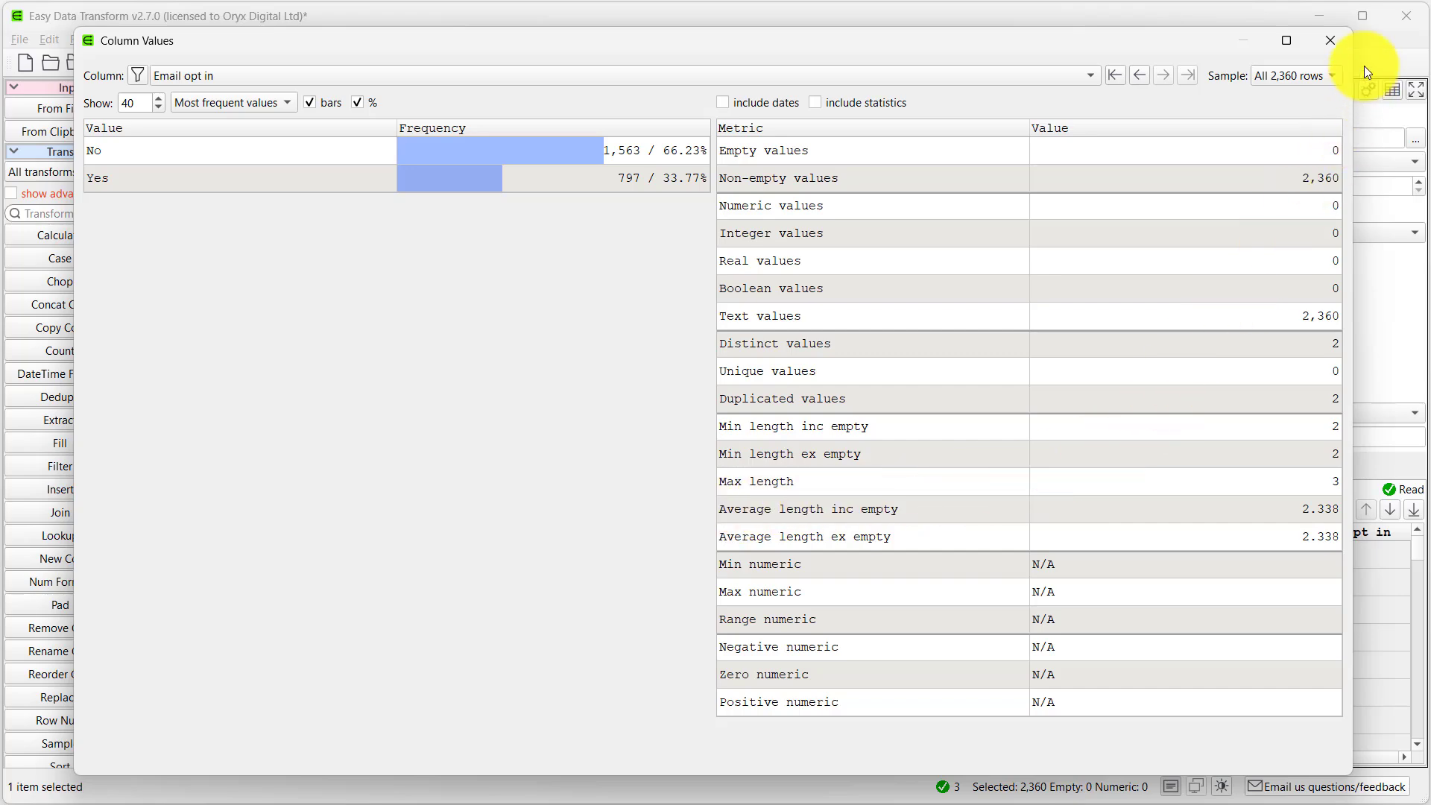
left_click(1344, 41)
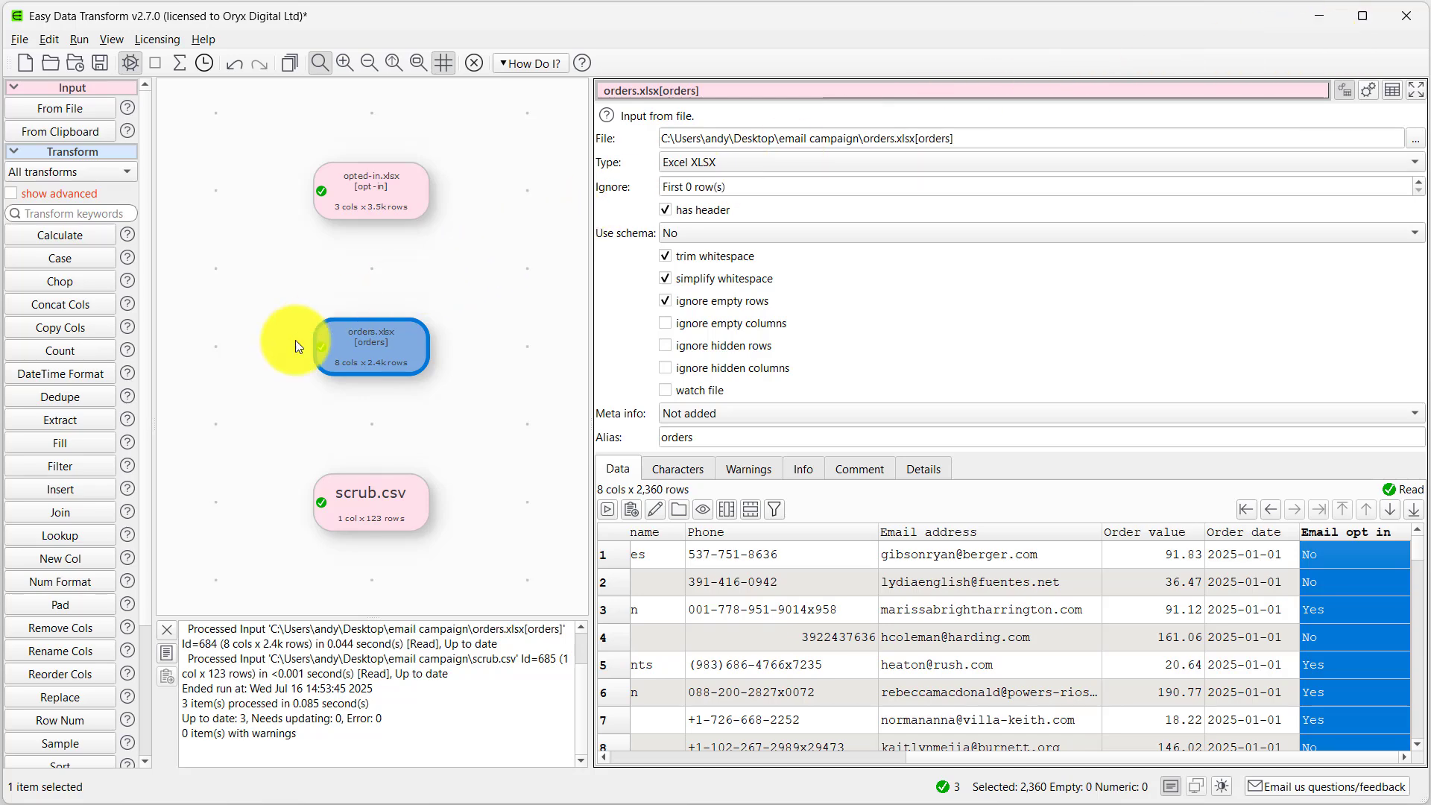
- Add a Filter to the orders dataset that keeps rows where Email opt in equals Yes
left_click(82, 466)
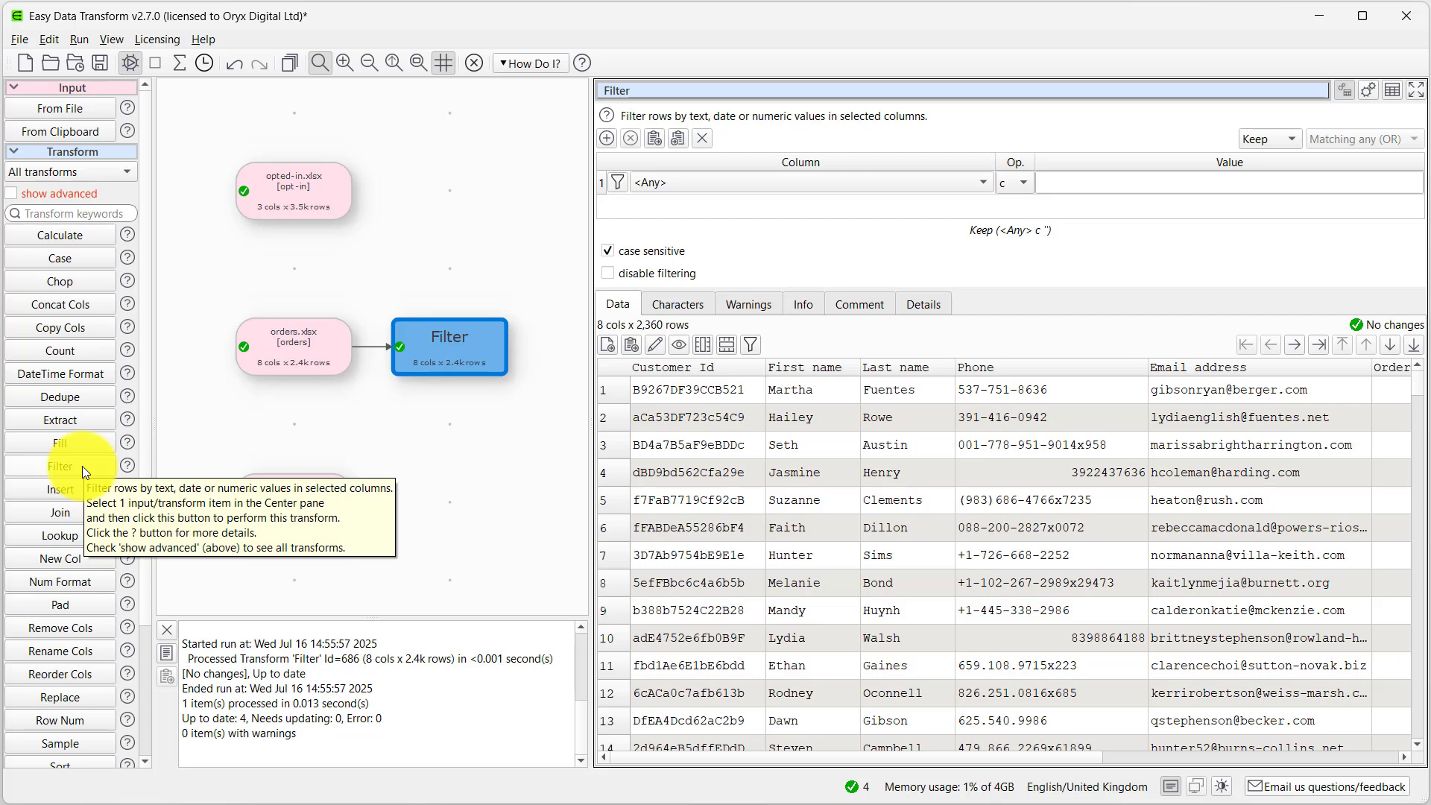
left_click(760, 190)
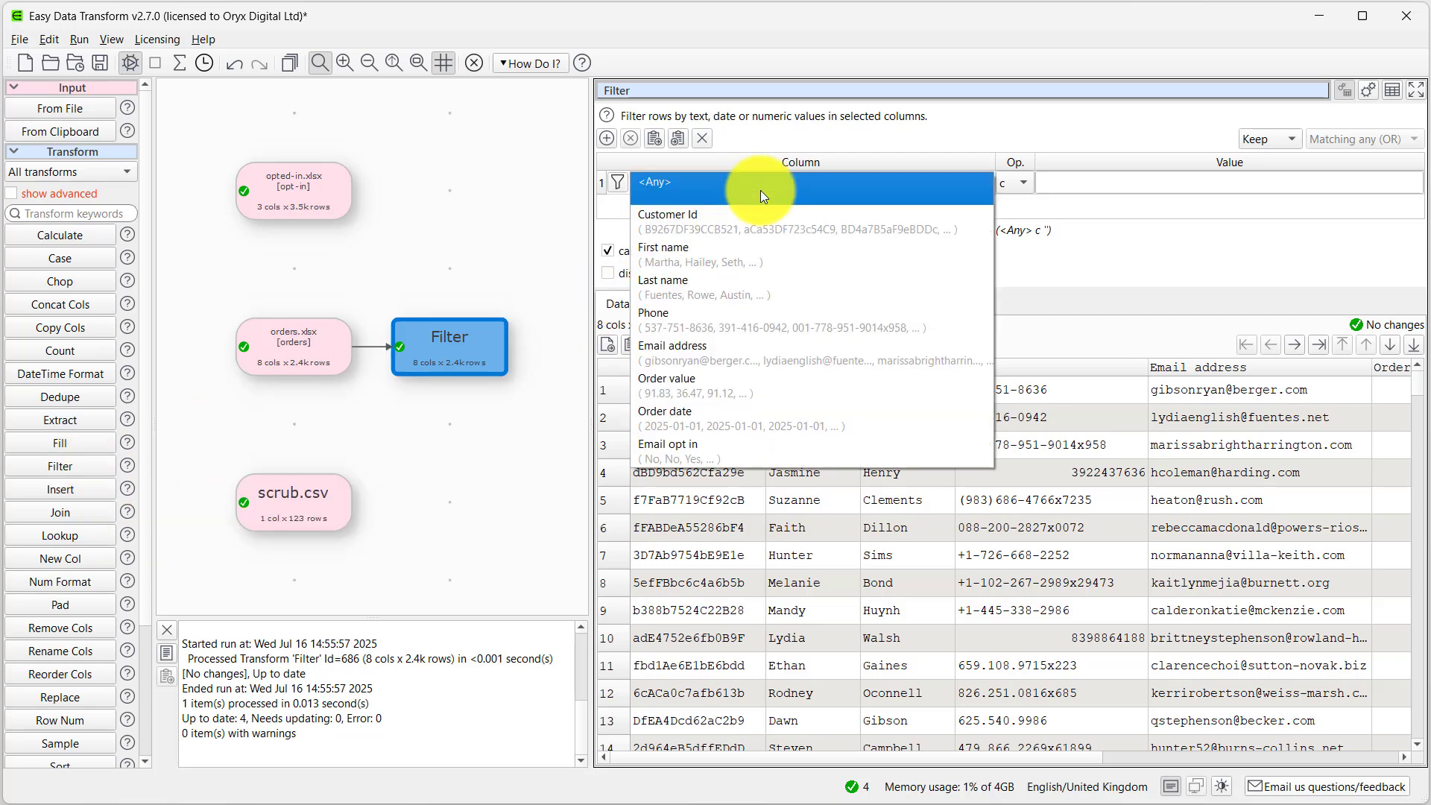
left_click(717, 447)
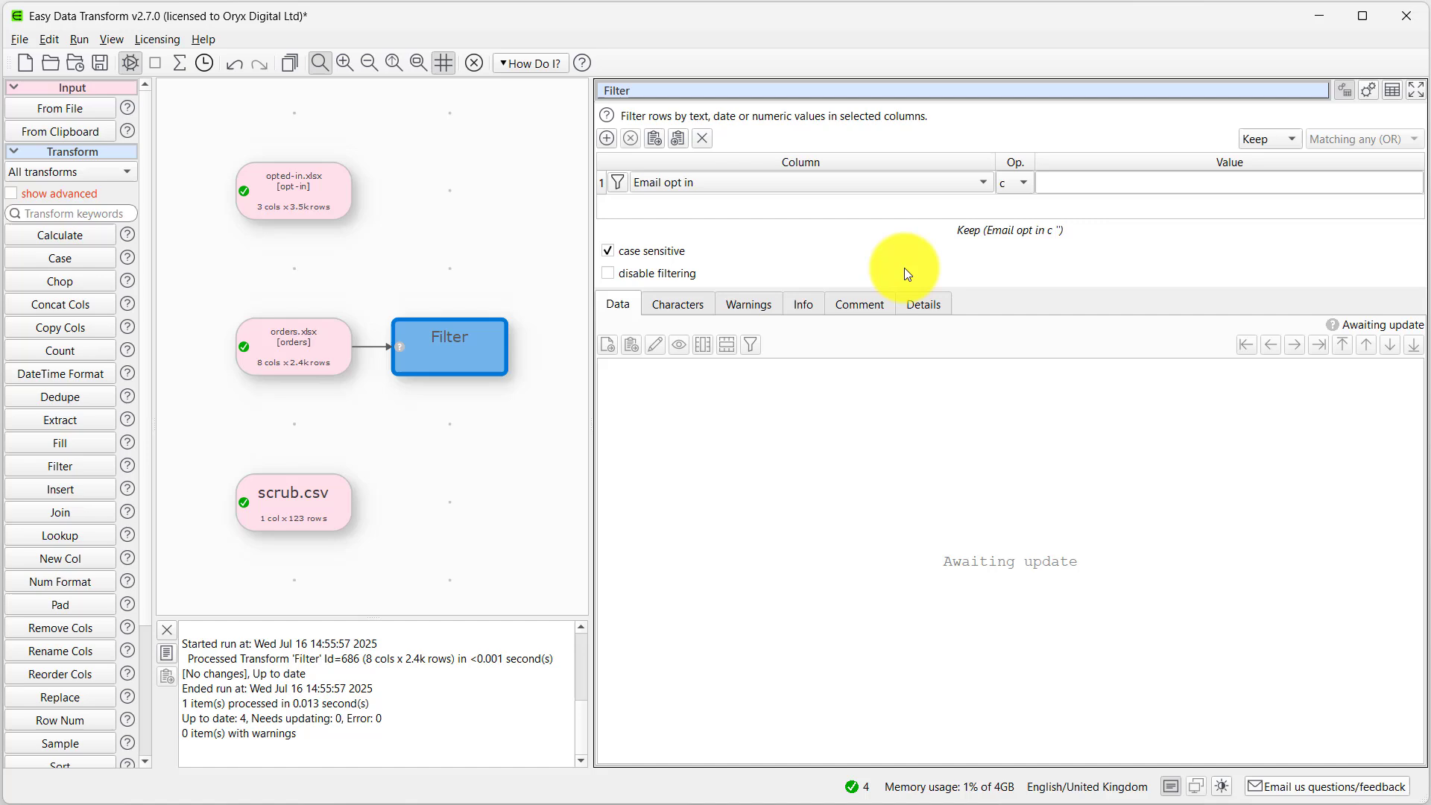
left_click(1018, 186)
left_click(1018, 197)
left_click(1158, 181)
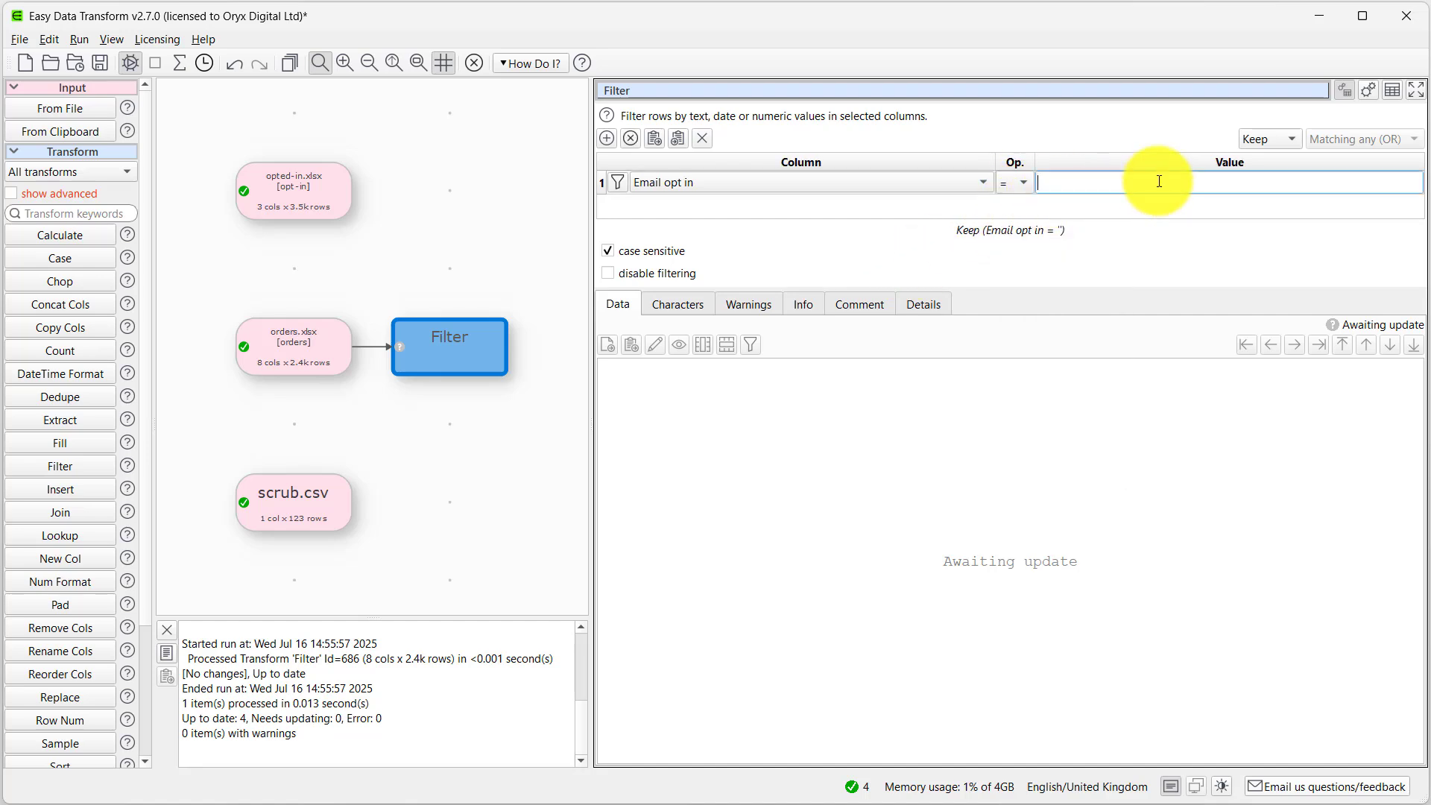
type("Yes")
key("Tab")
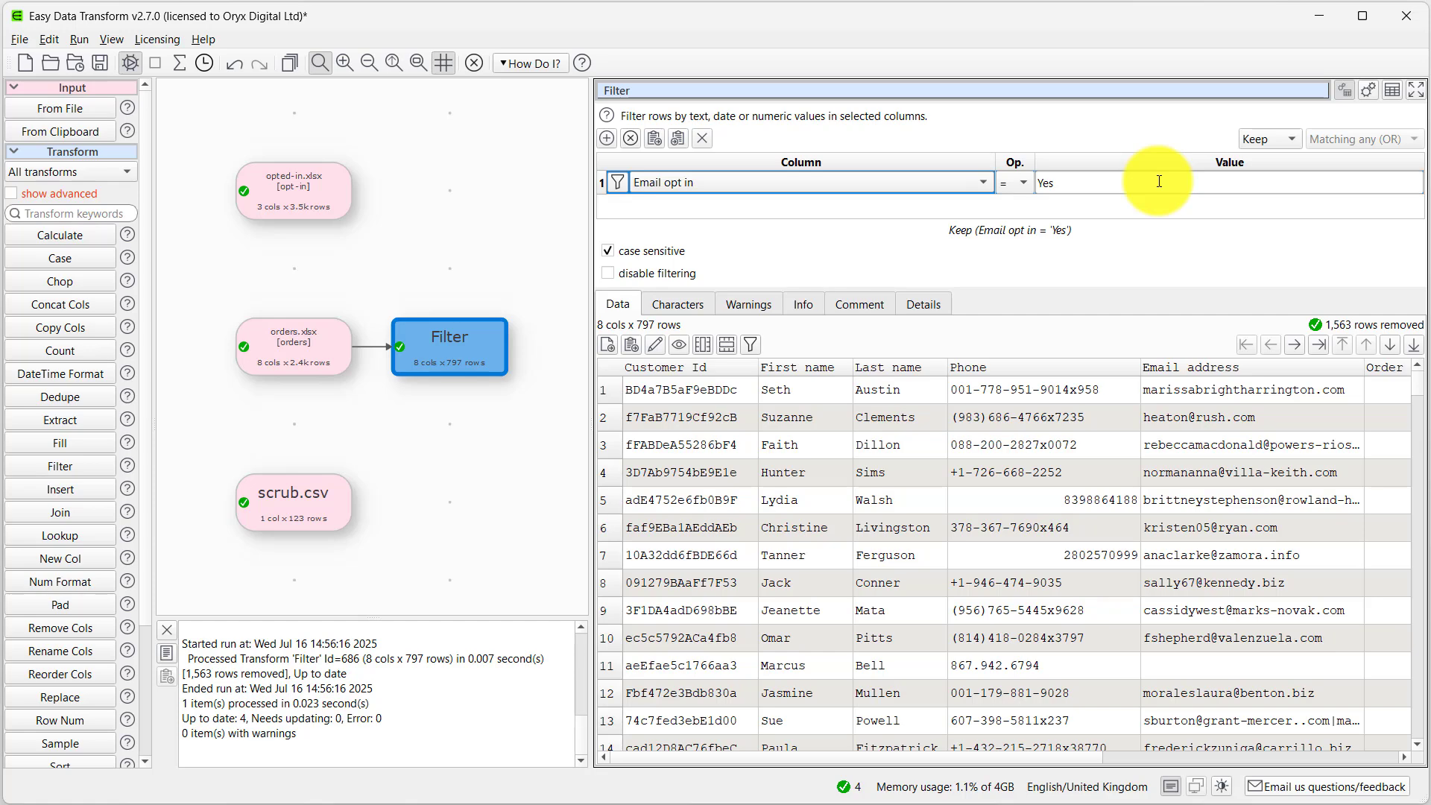
- Add Rename Cols after the Filter, renaming First name to First, Last name to Last and Email address to Email
left_click(325, 200)
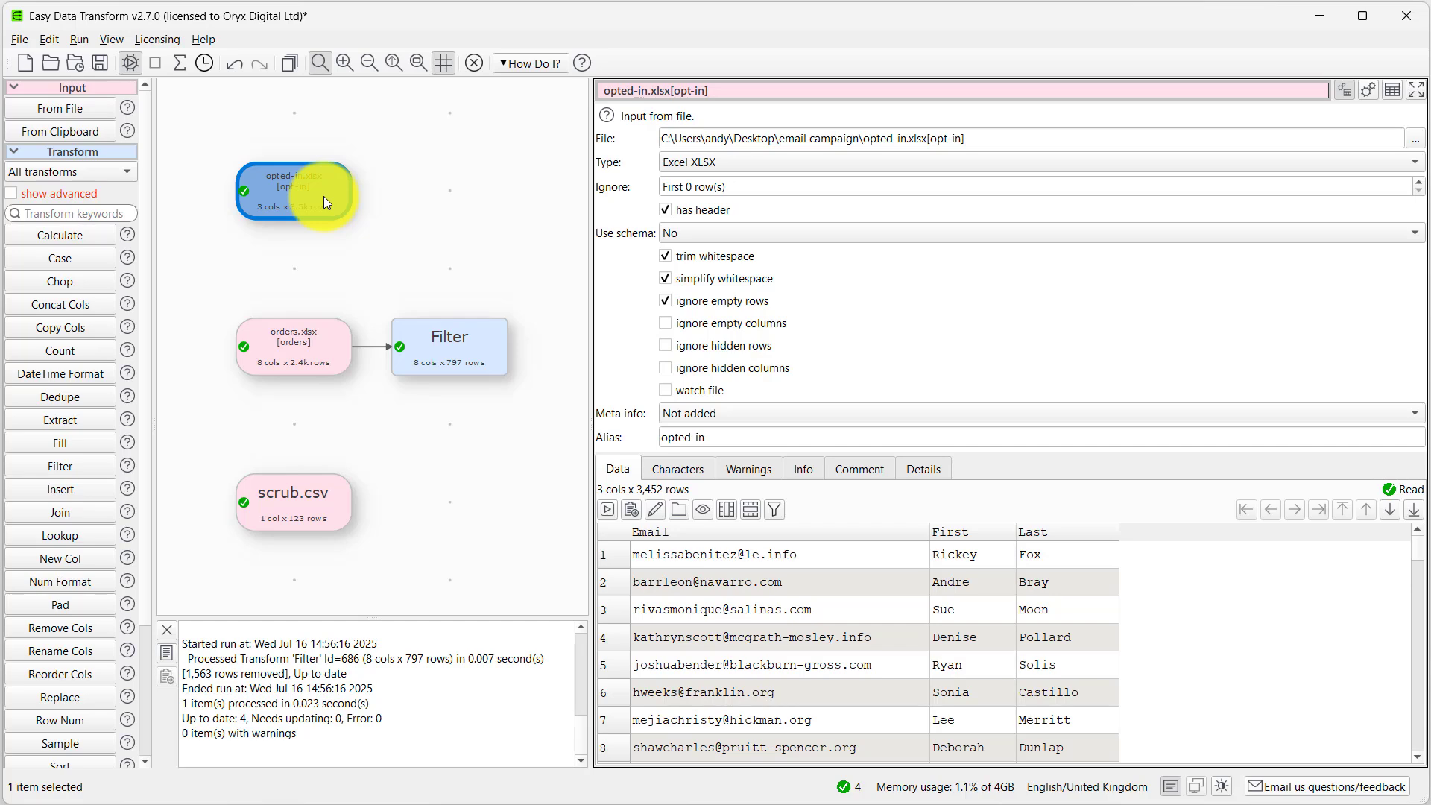
left_click(427, 341)
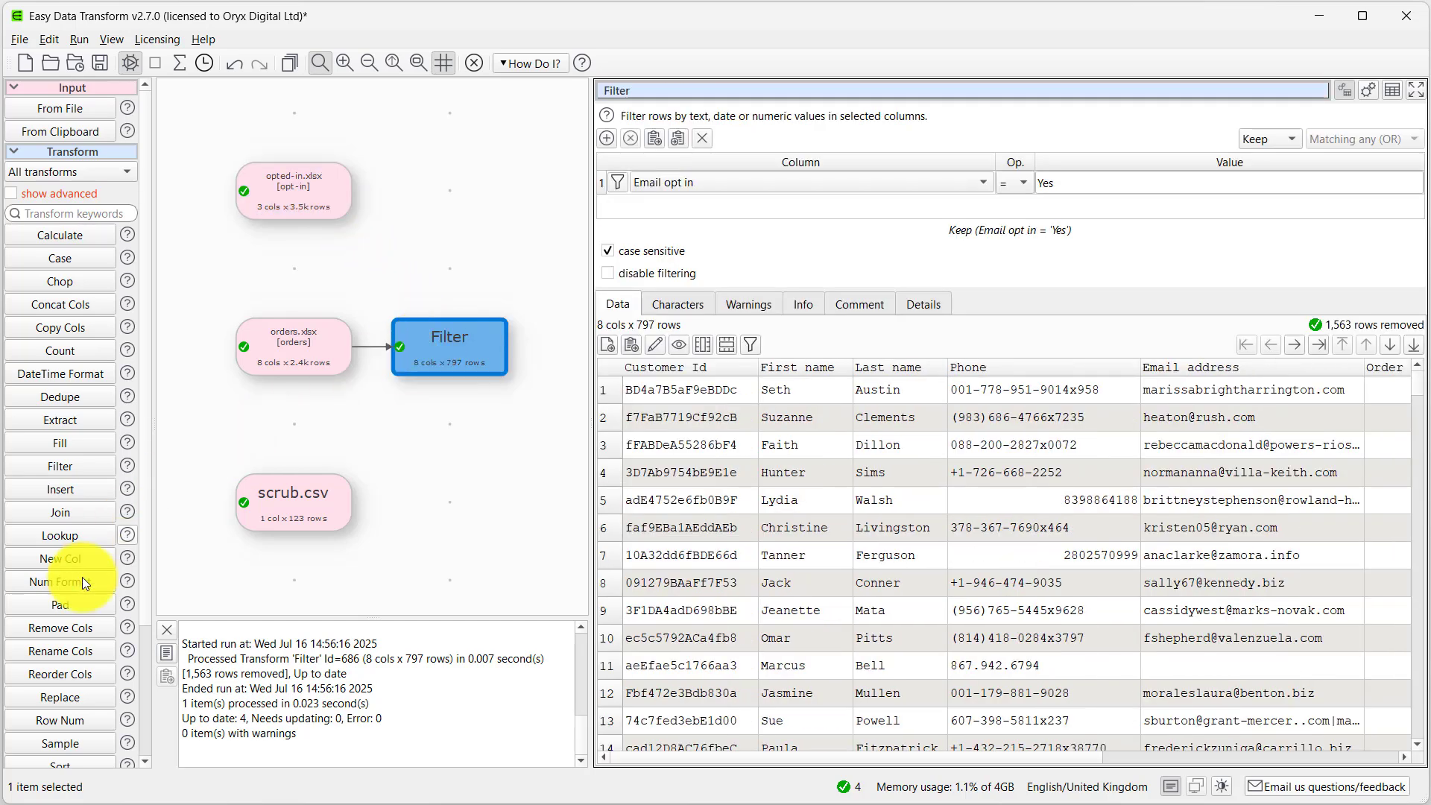
left_click(48, 650)
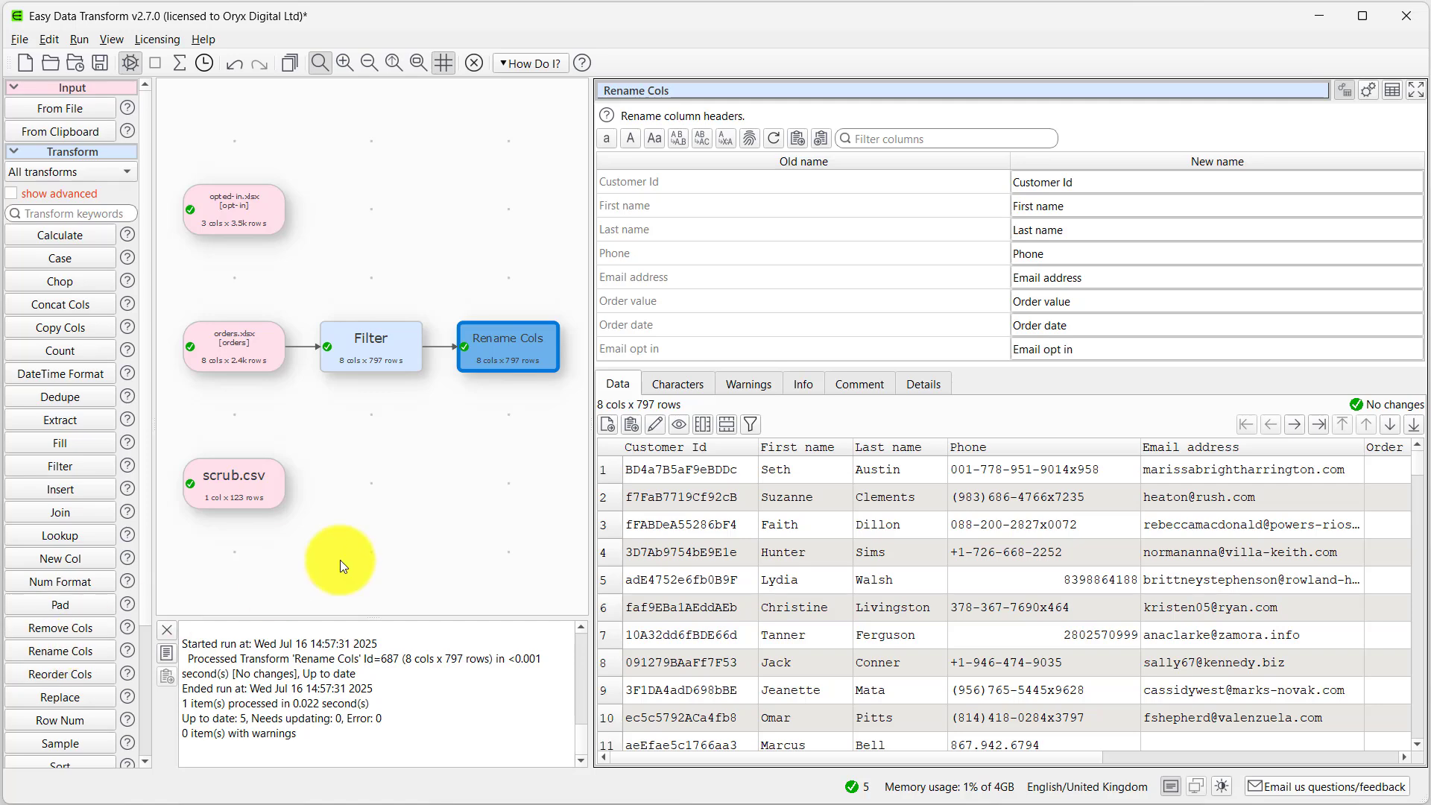
left_click(1040, 208)
type("First")
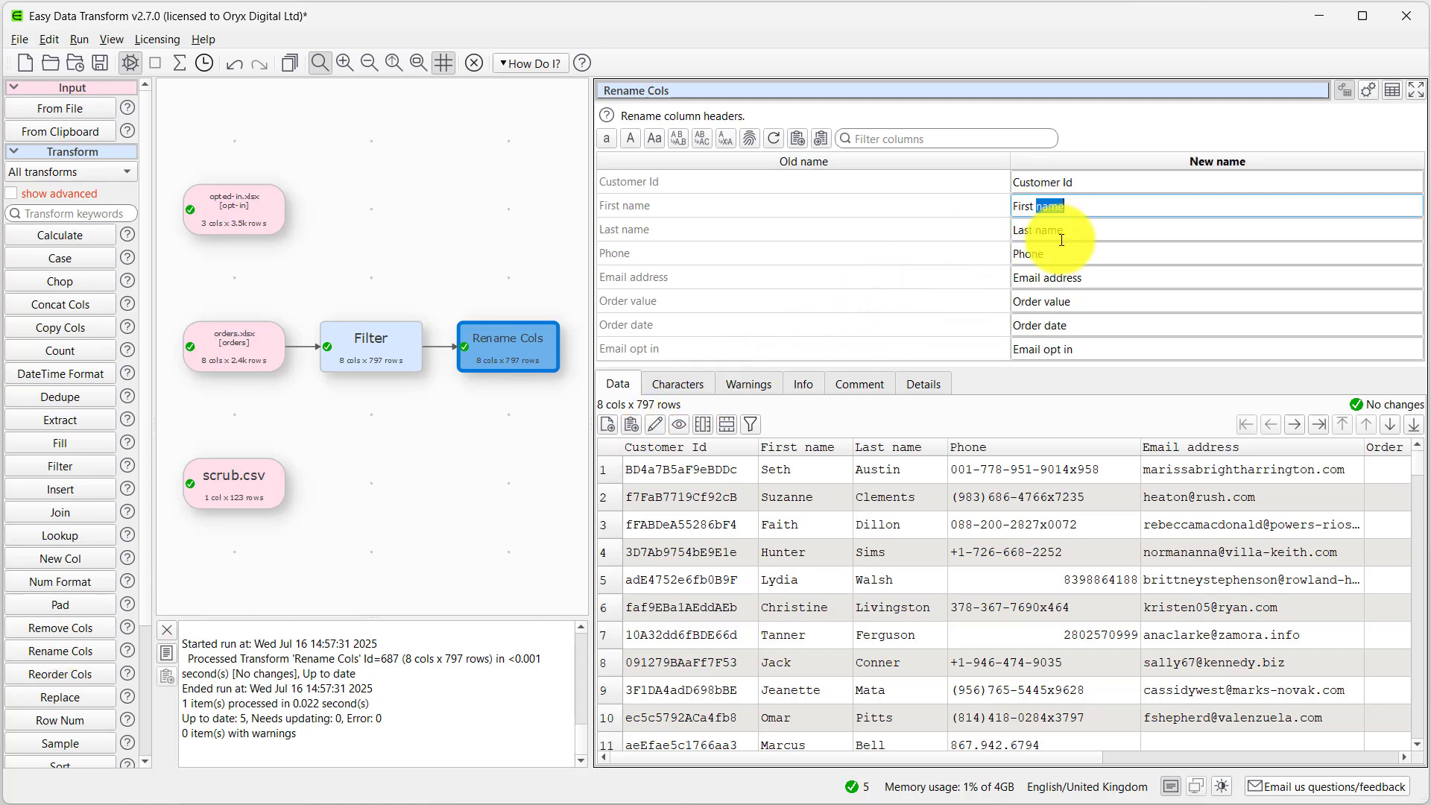
left_click(1067, 228)
type("Last")
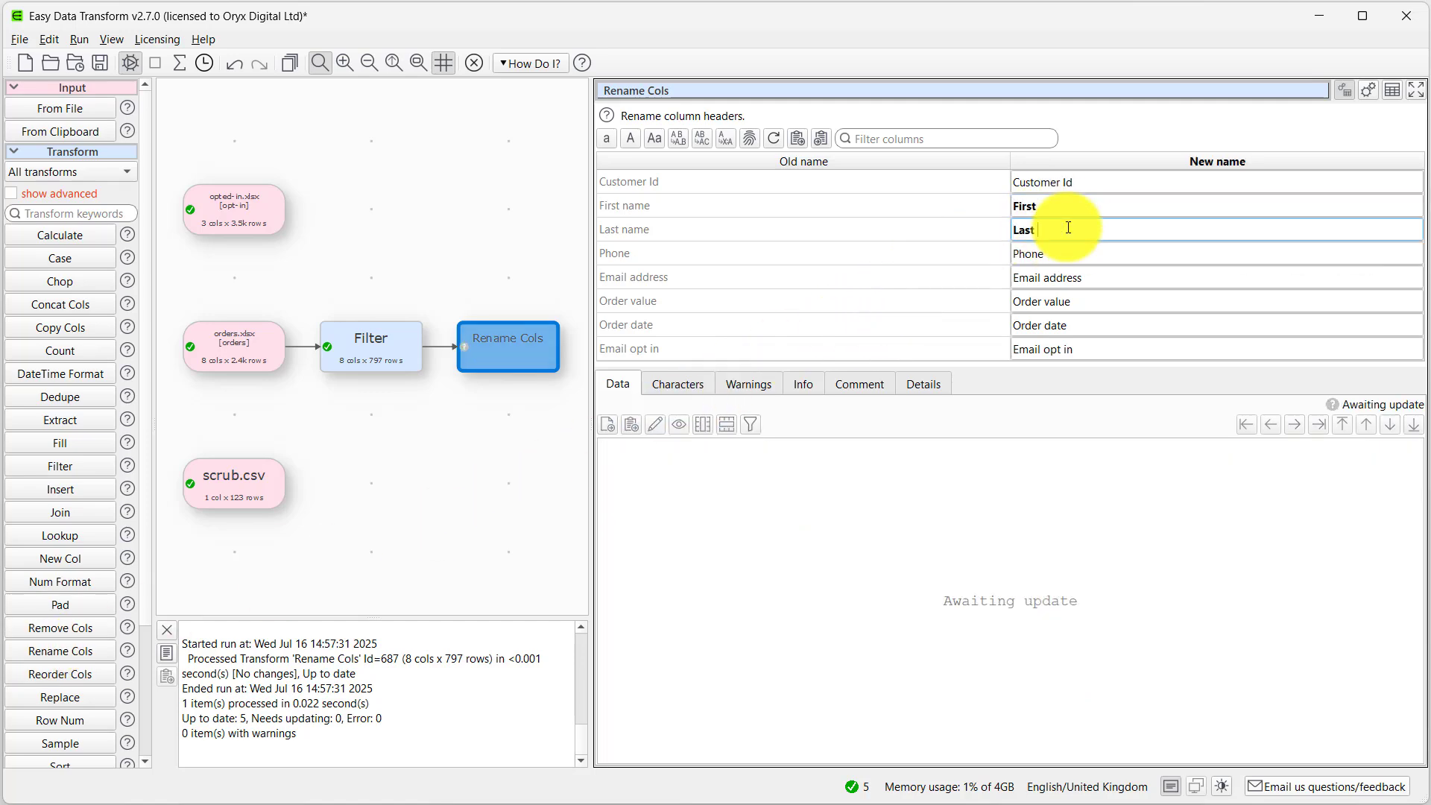
key("Return")
left_click(1058, 277)
type("Email")
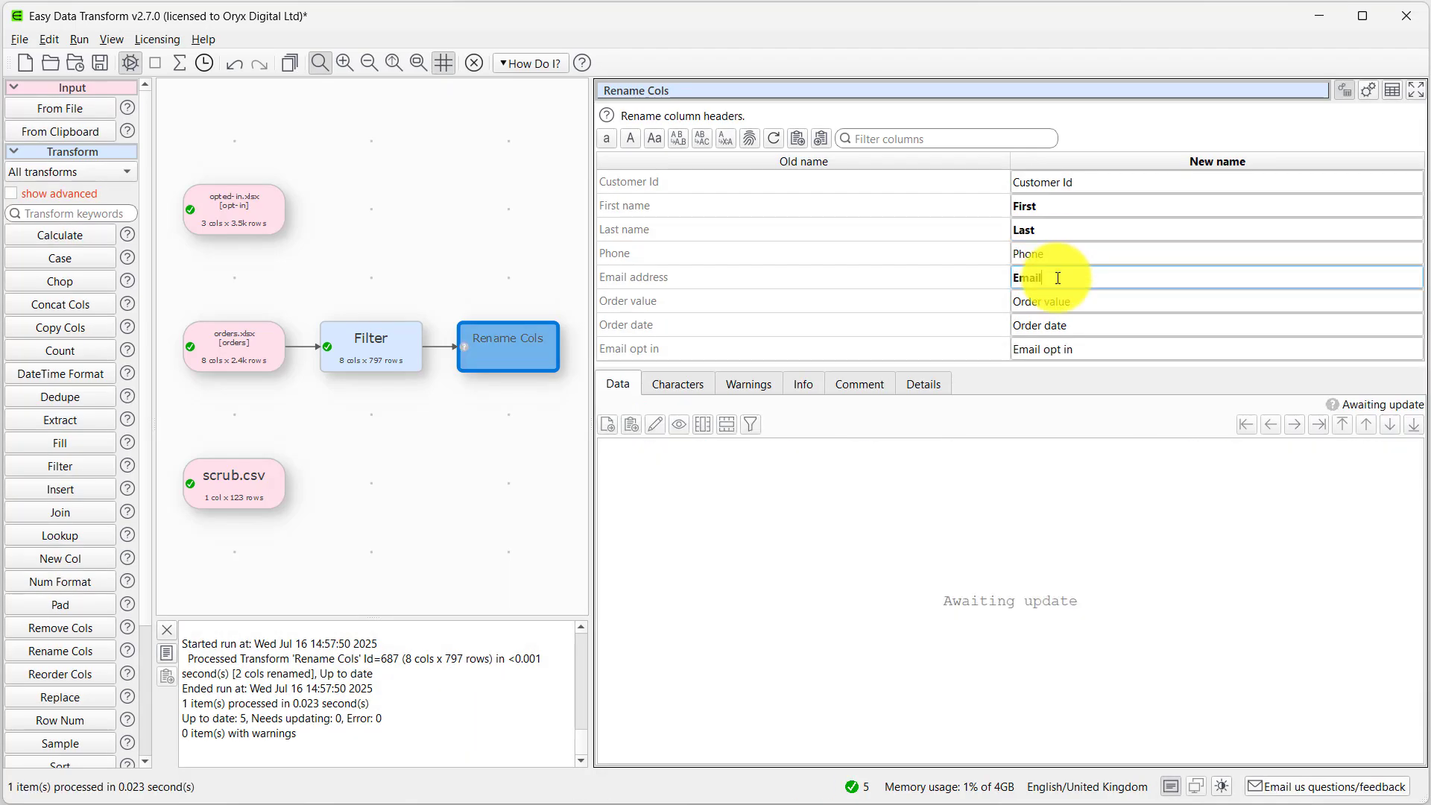
left_click(1057, 278)
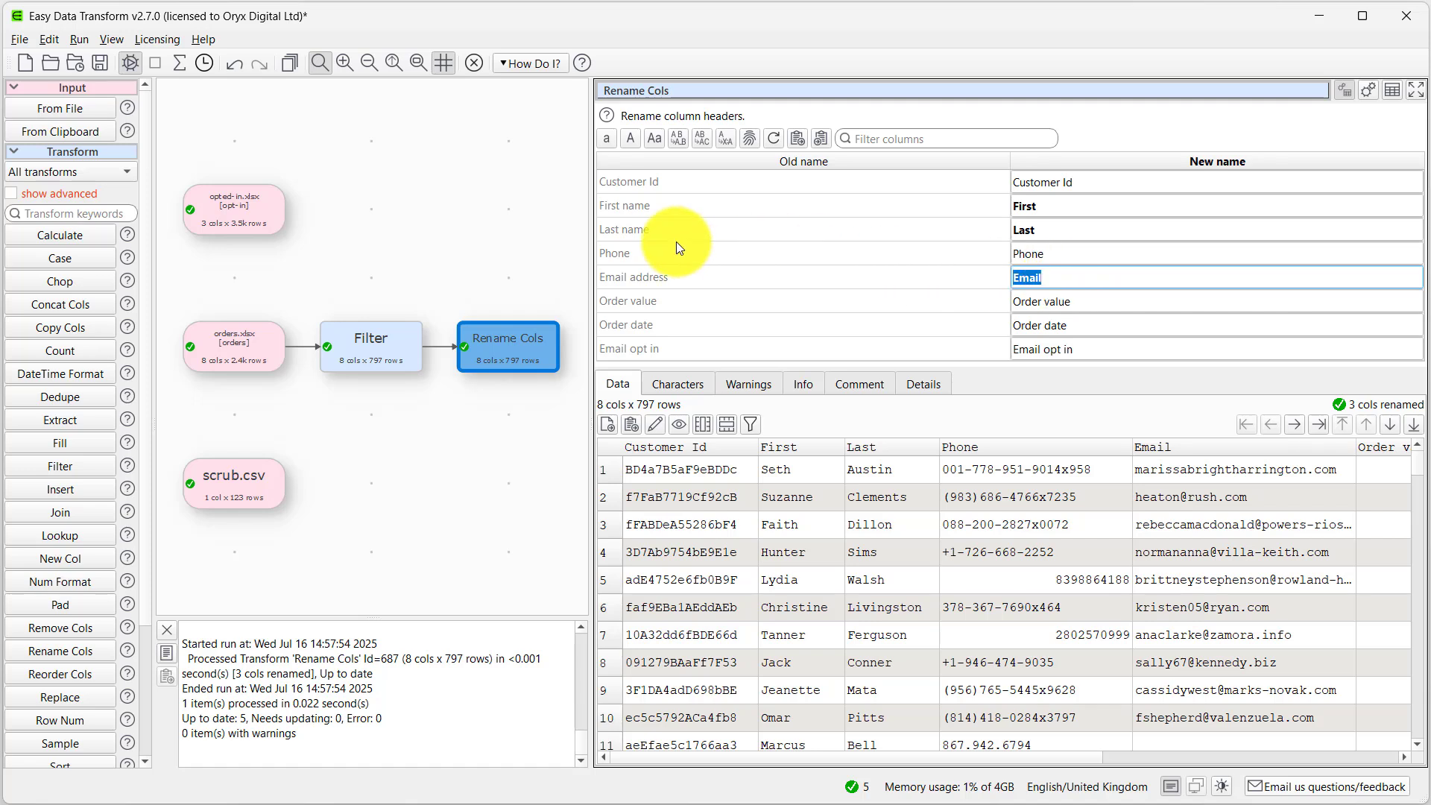
- Stack the opted-in dataset with the renamed orders data
left_click(236, 221, "ctrl")
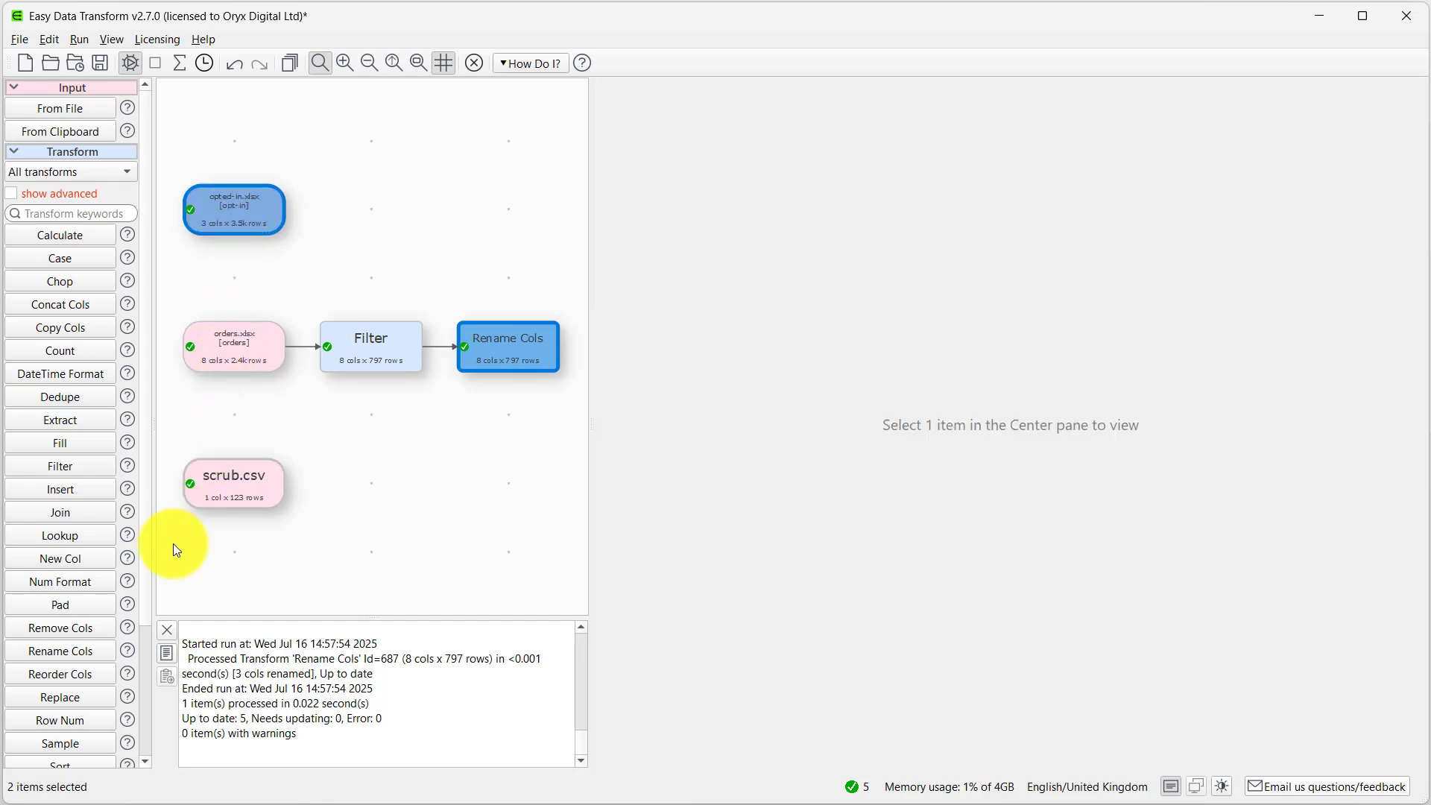
scroll(145, 678, "down", 3)
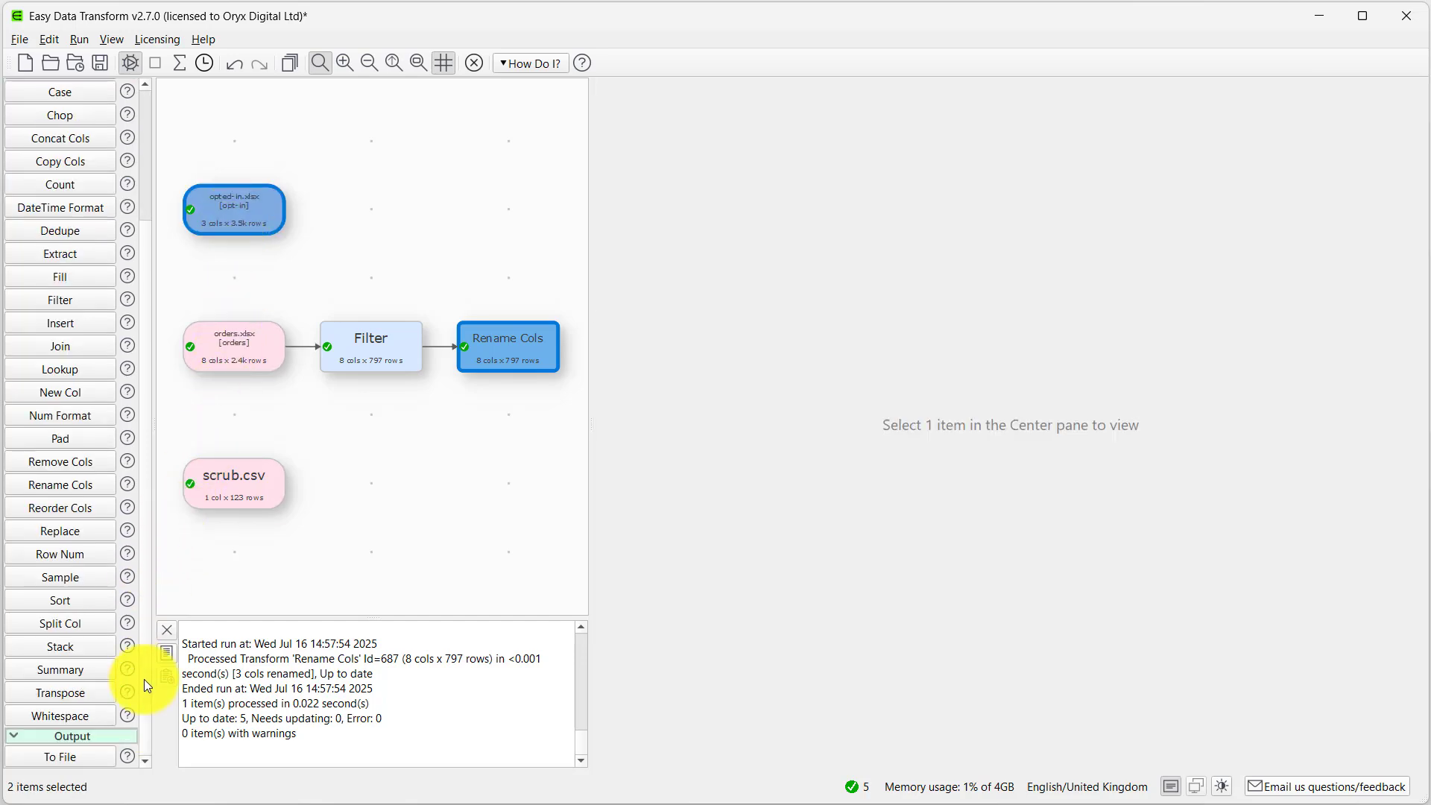
left_click(56, 642)
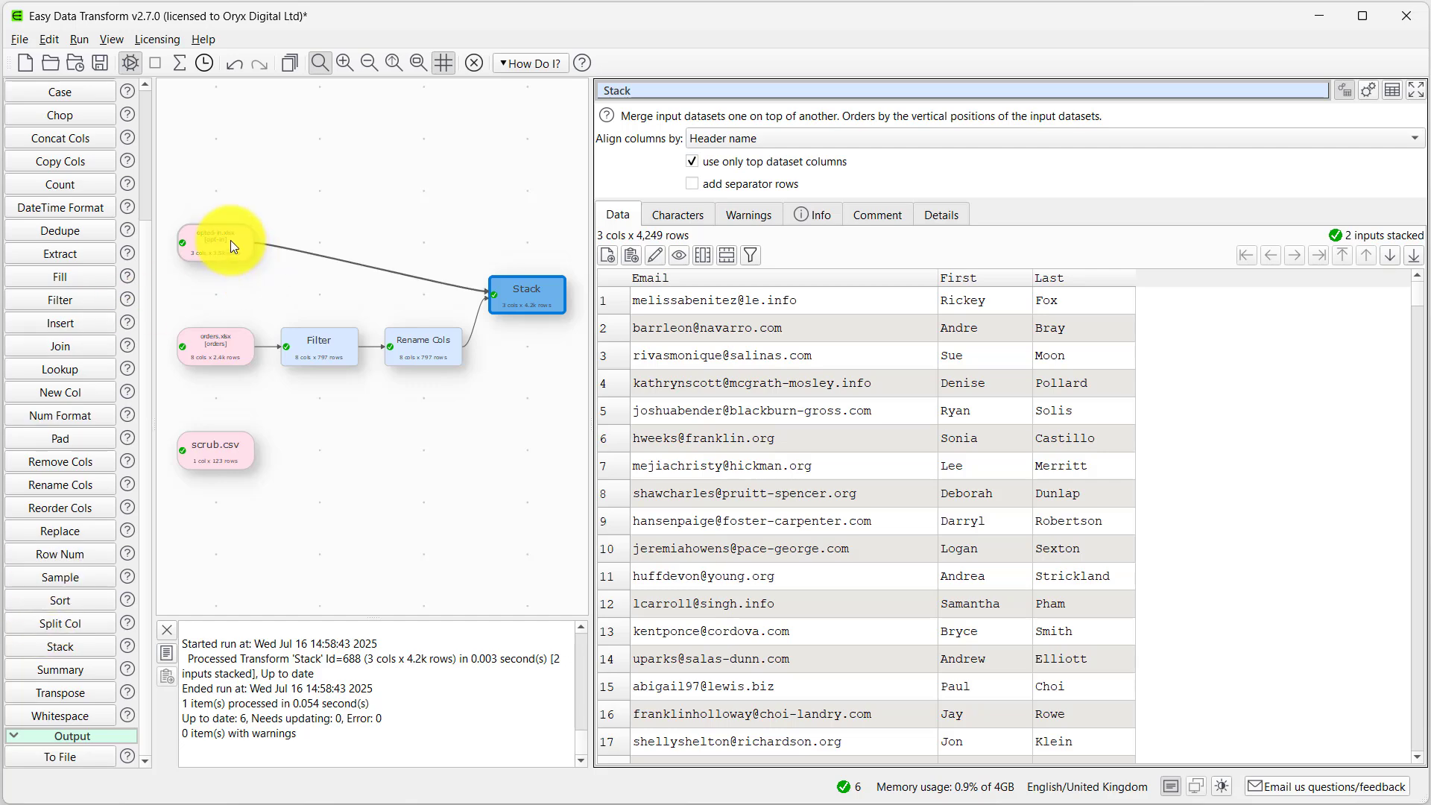
- Check the opted-in input's columns and examine the stacked Email column's values for empty and duplicated entries
mouse_move(230, 240)
left_mouse_down()
mouse_move(219, 425)
mouse_move(225, 246)
left_mouse_up()
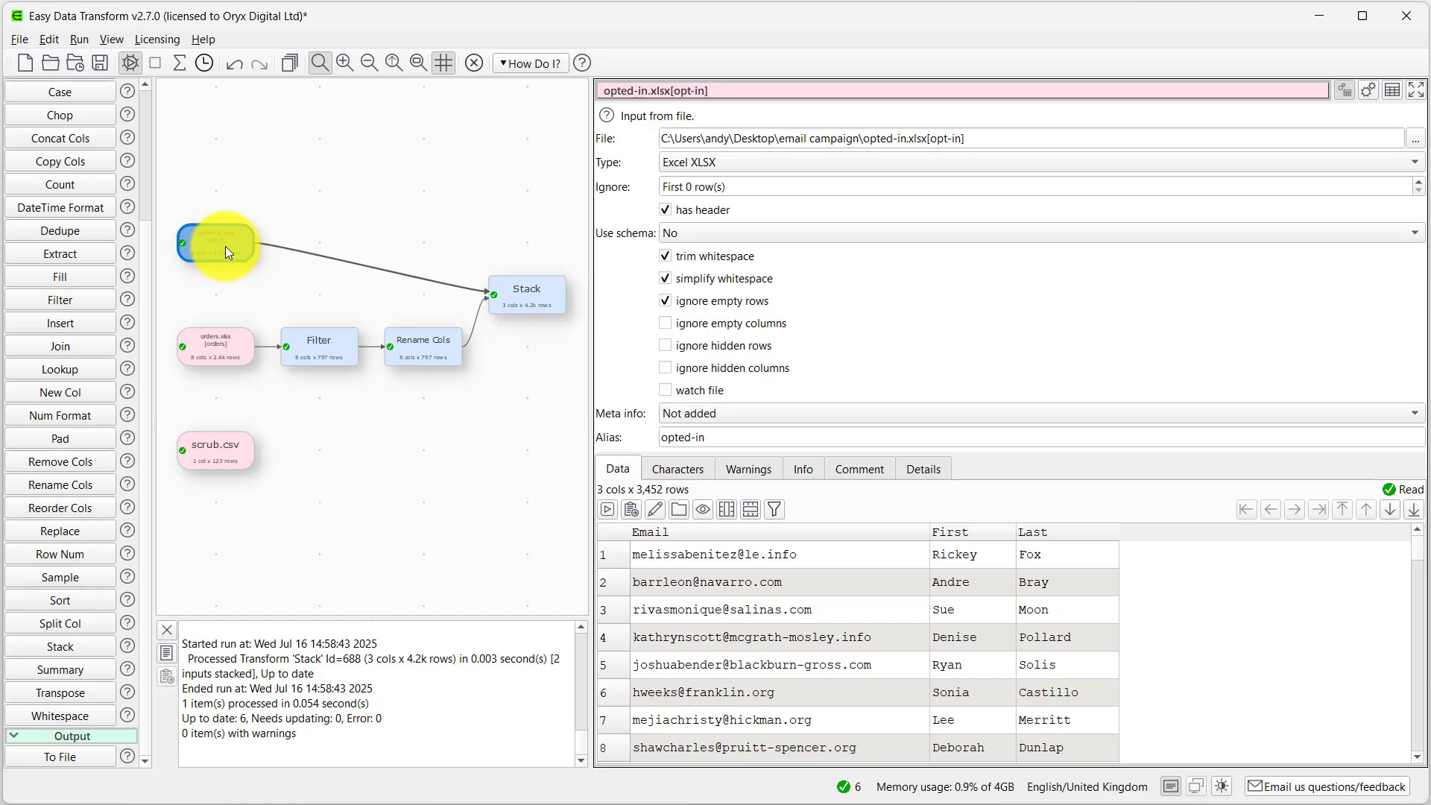
left_click(520, 295)
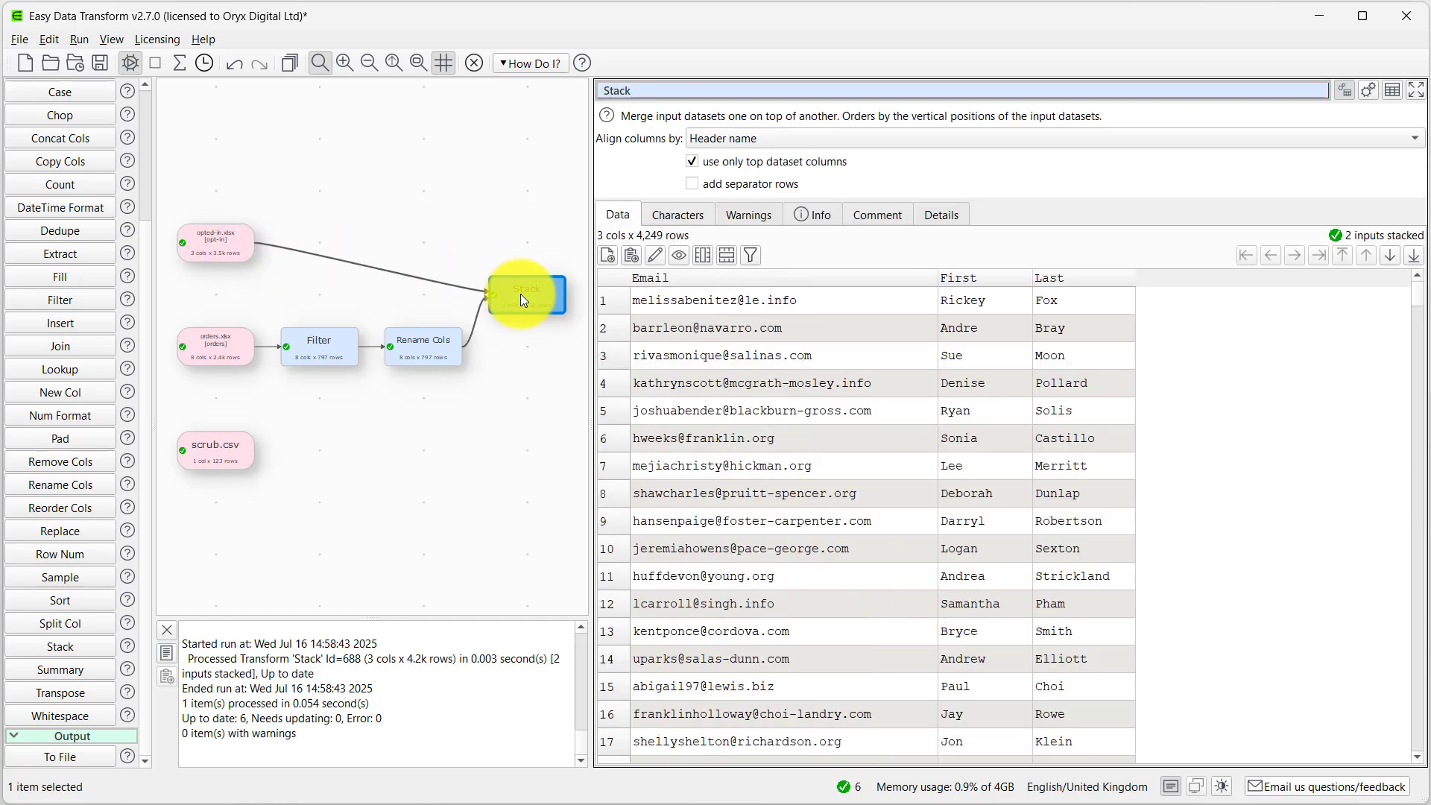
left_click(655, 279)
left_click(704, 251)
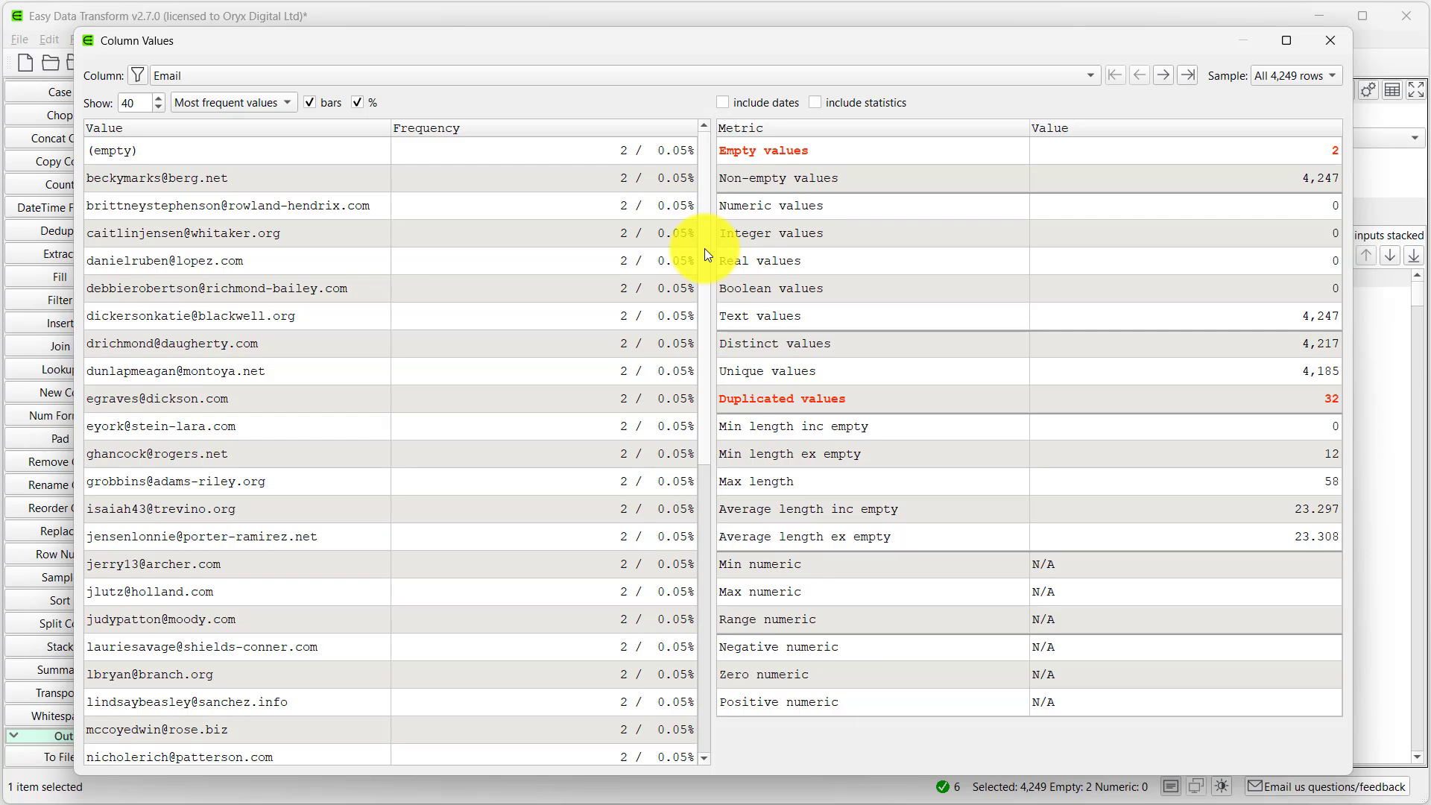
left_click(1320, 42)
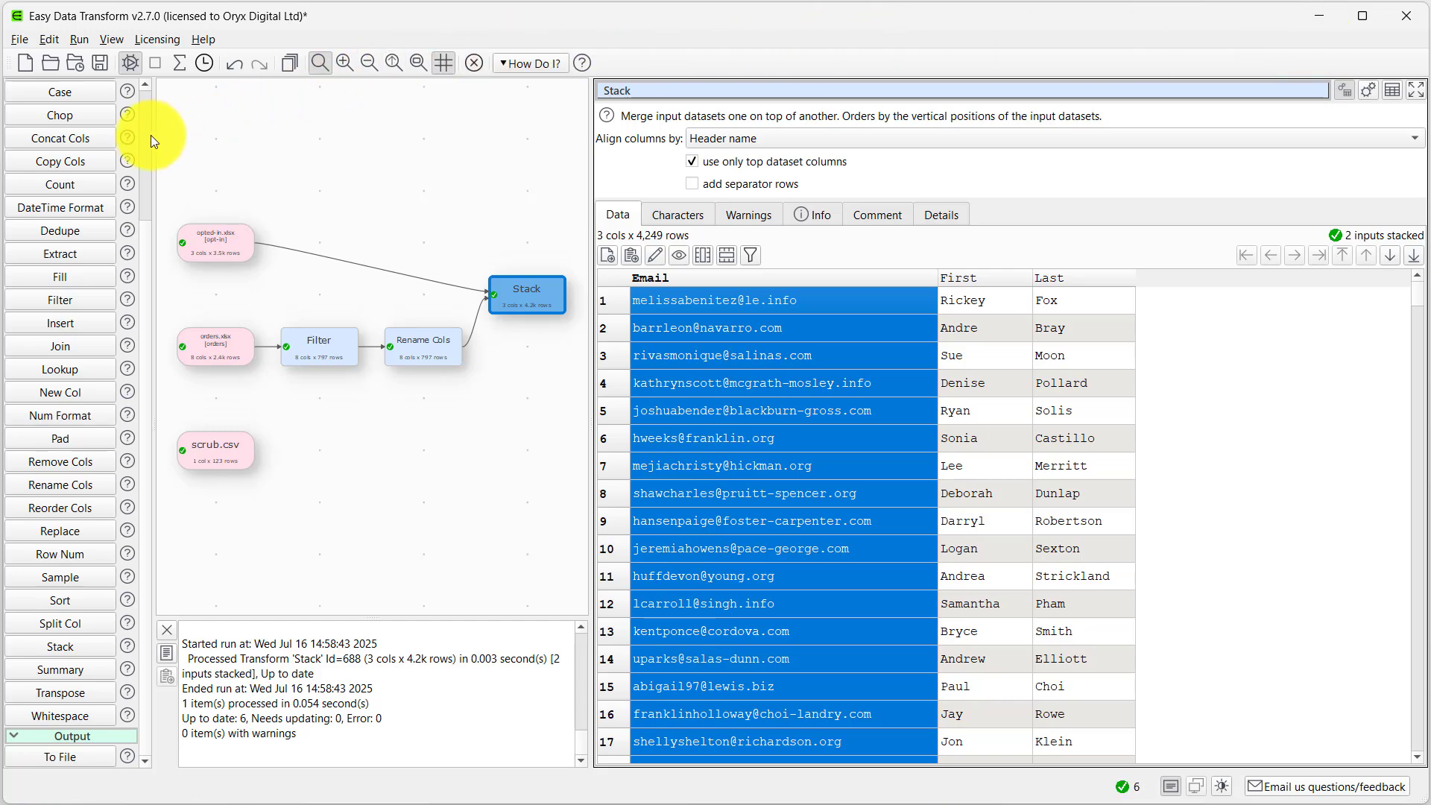
- Show the advanced transforms and add a Verify transform after the Stack
left_click(151, 136)
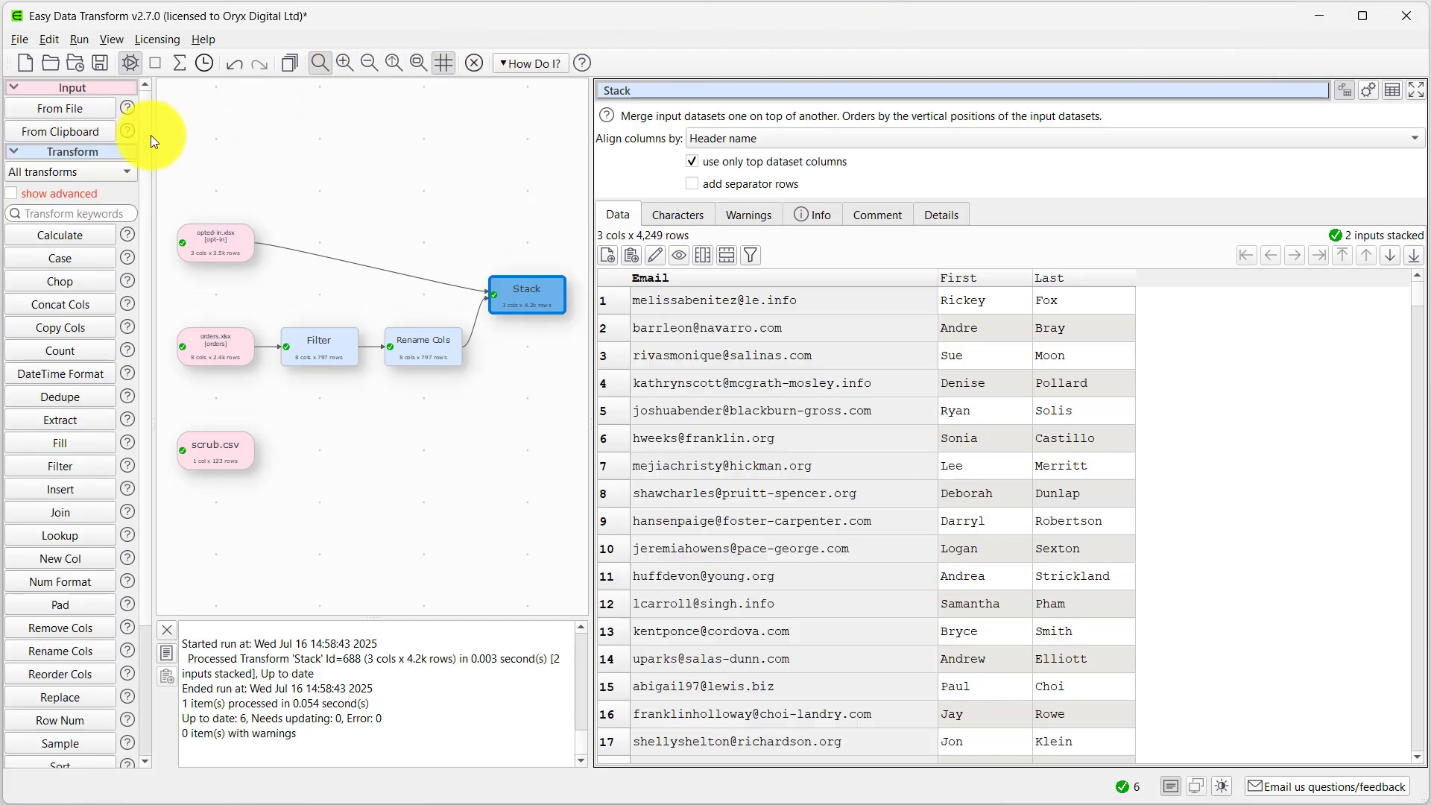
left_click(15, 194)
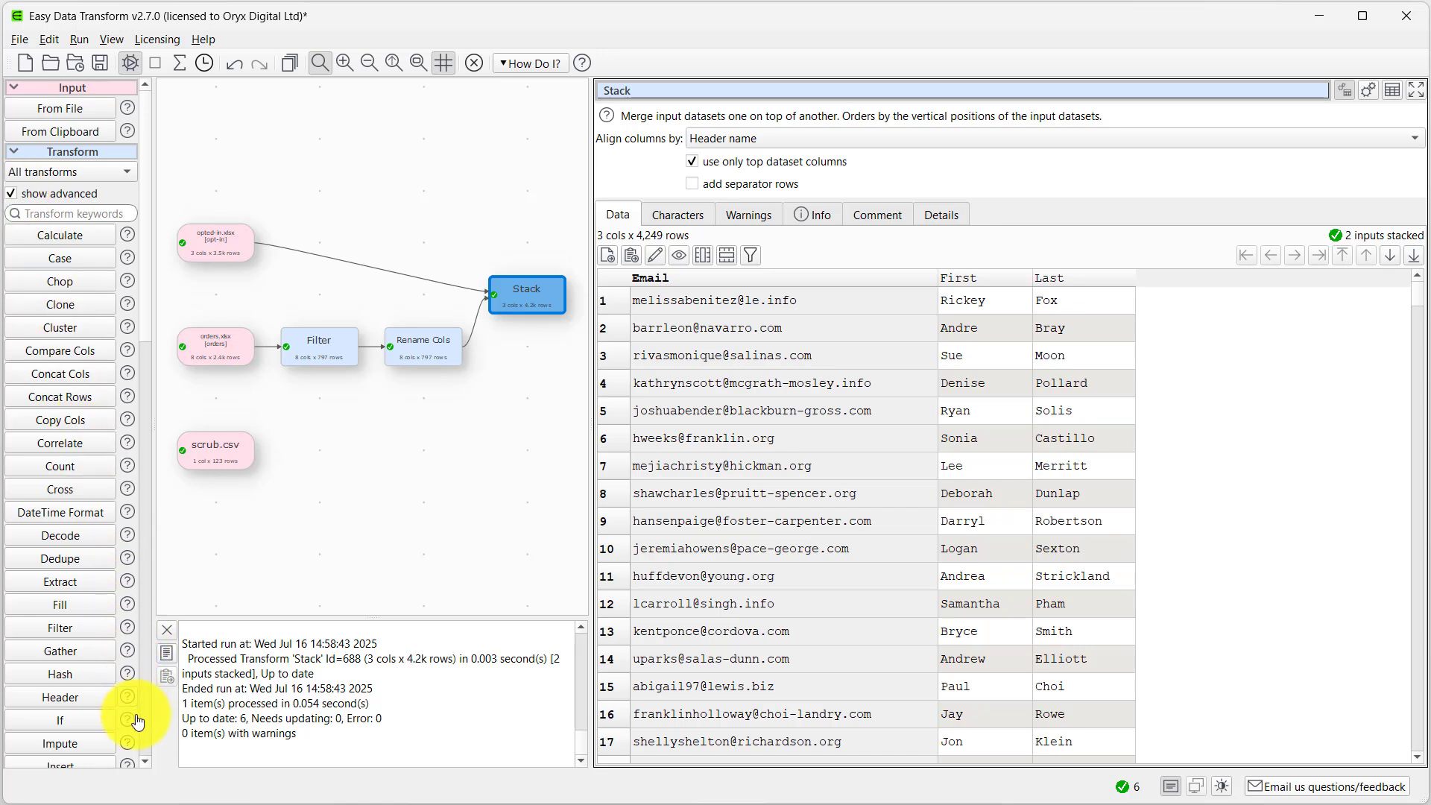
left_click(148, 740)
left_click(148, 740)
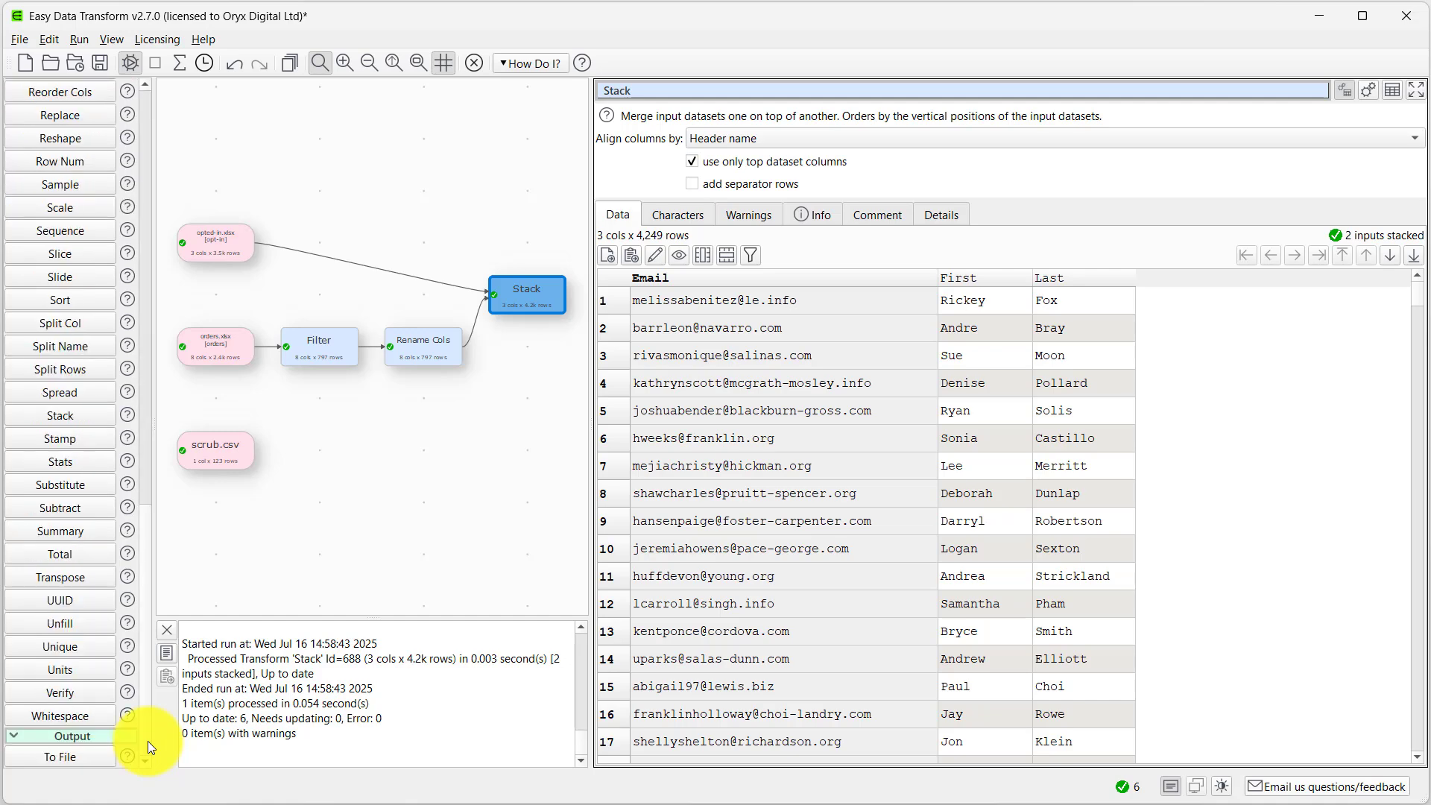
left_click(62, 687)
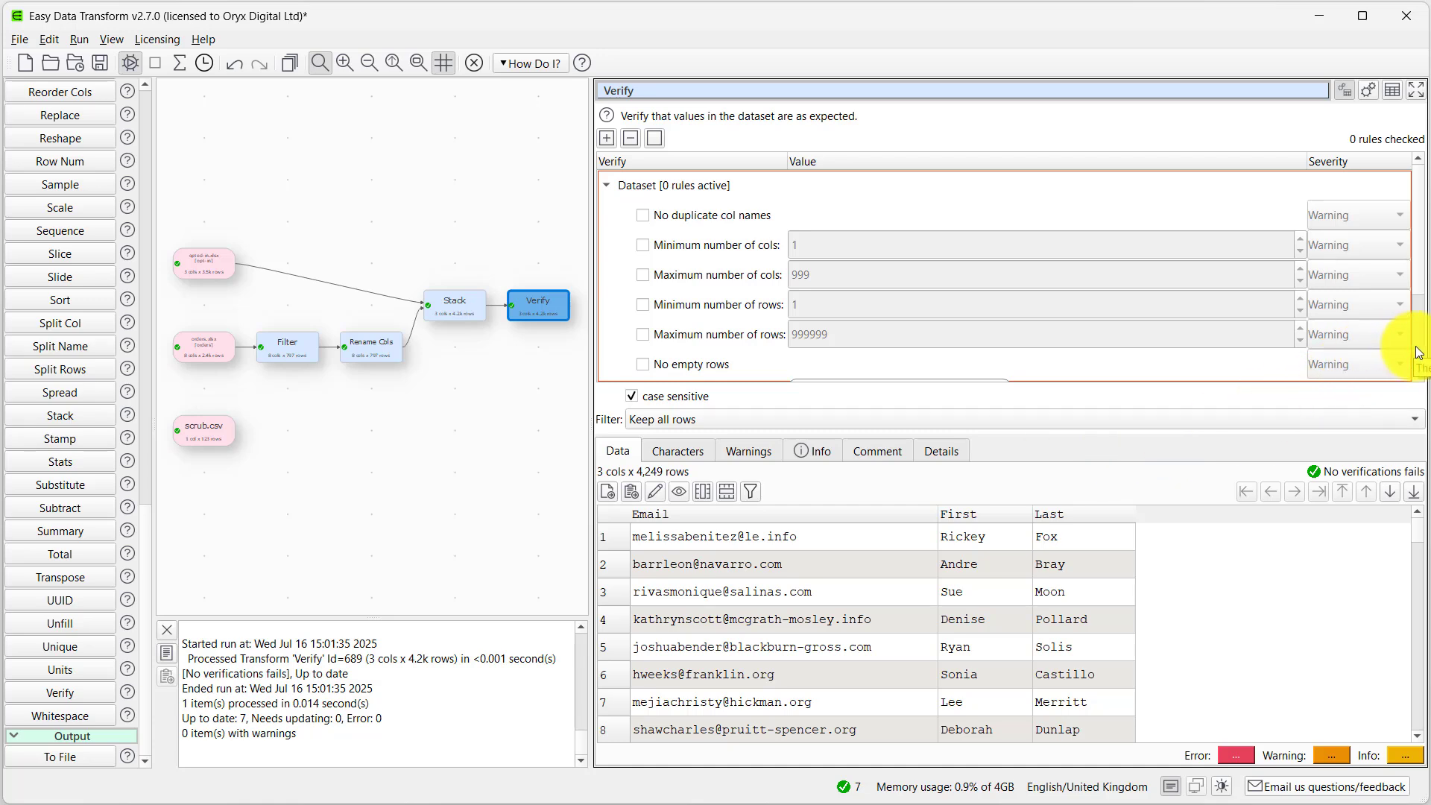
- Enable the Is valid email rule for the Email column in the Verify transform
scroll(1408, 351, "down", 2)
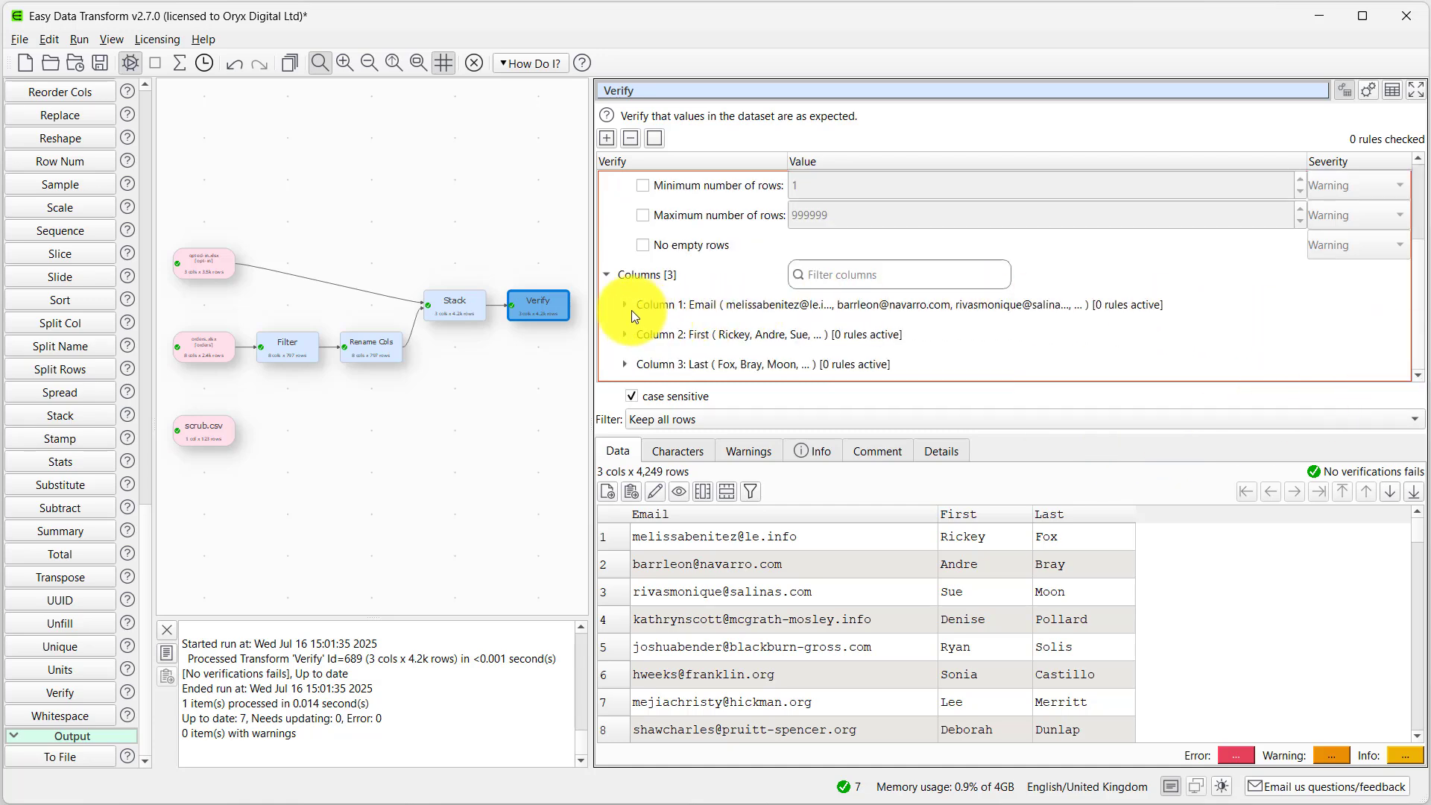
left_click(624, 305)
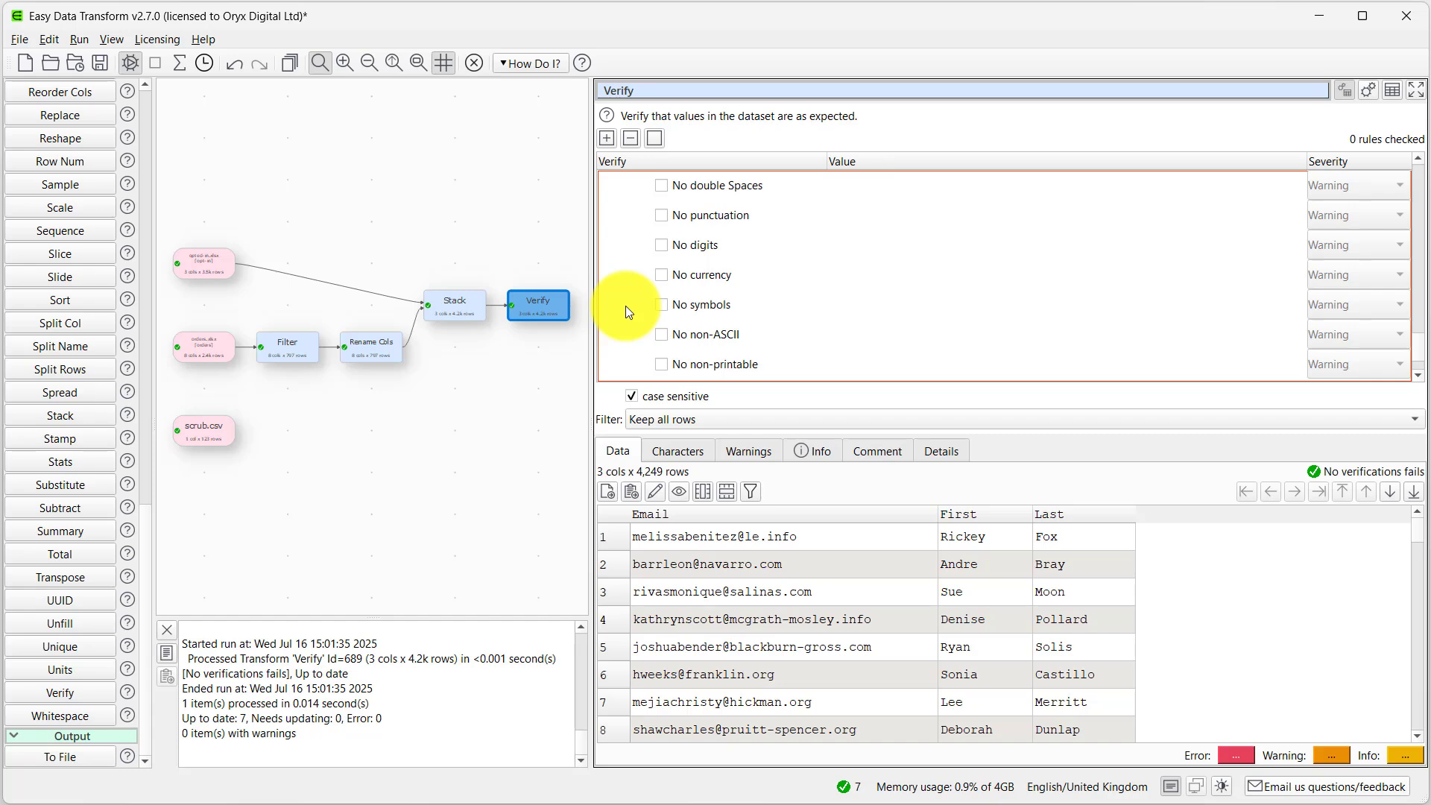
scroll(1406, 271, "down", 5)
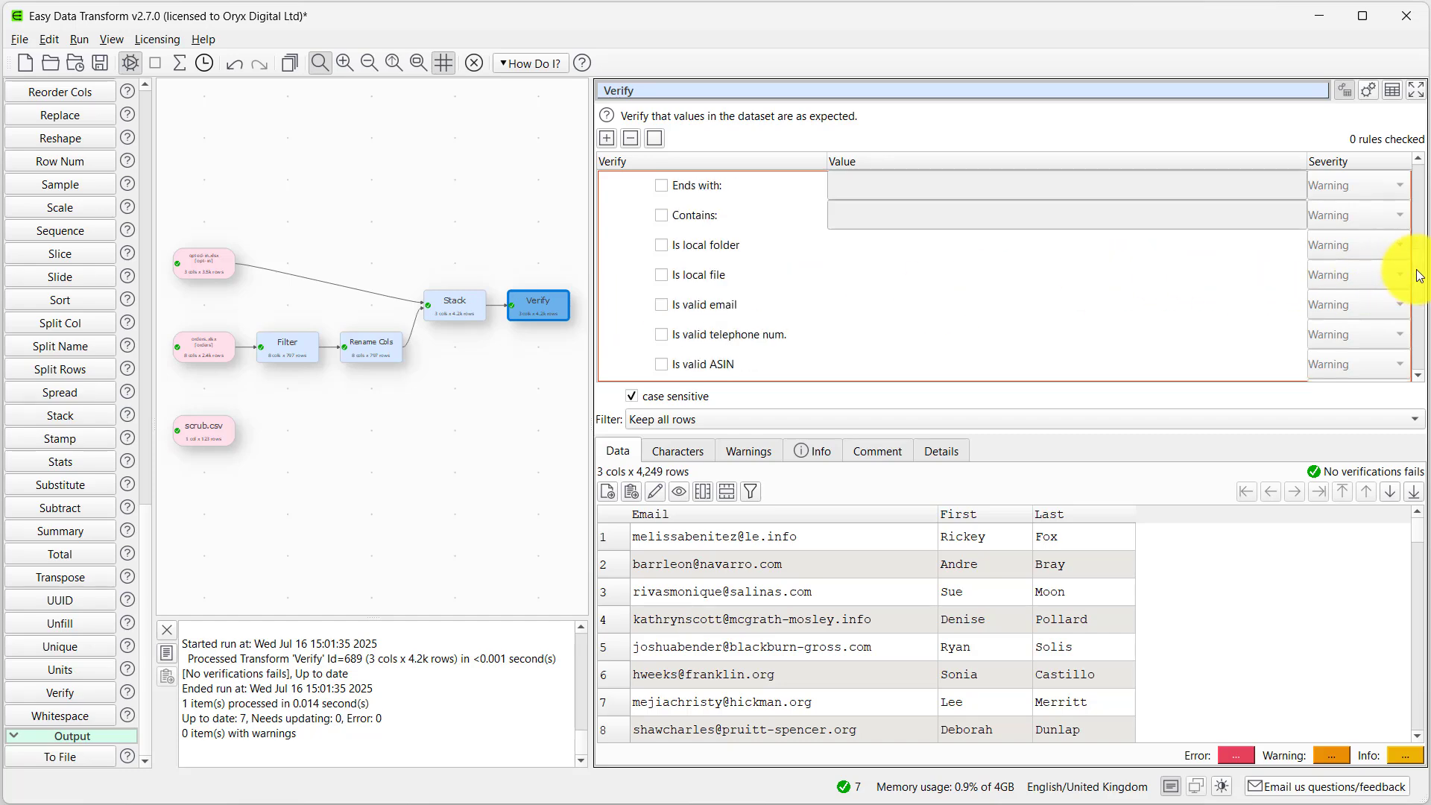
left_click(661, 305)
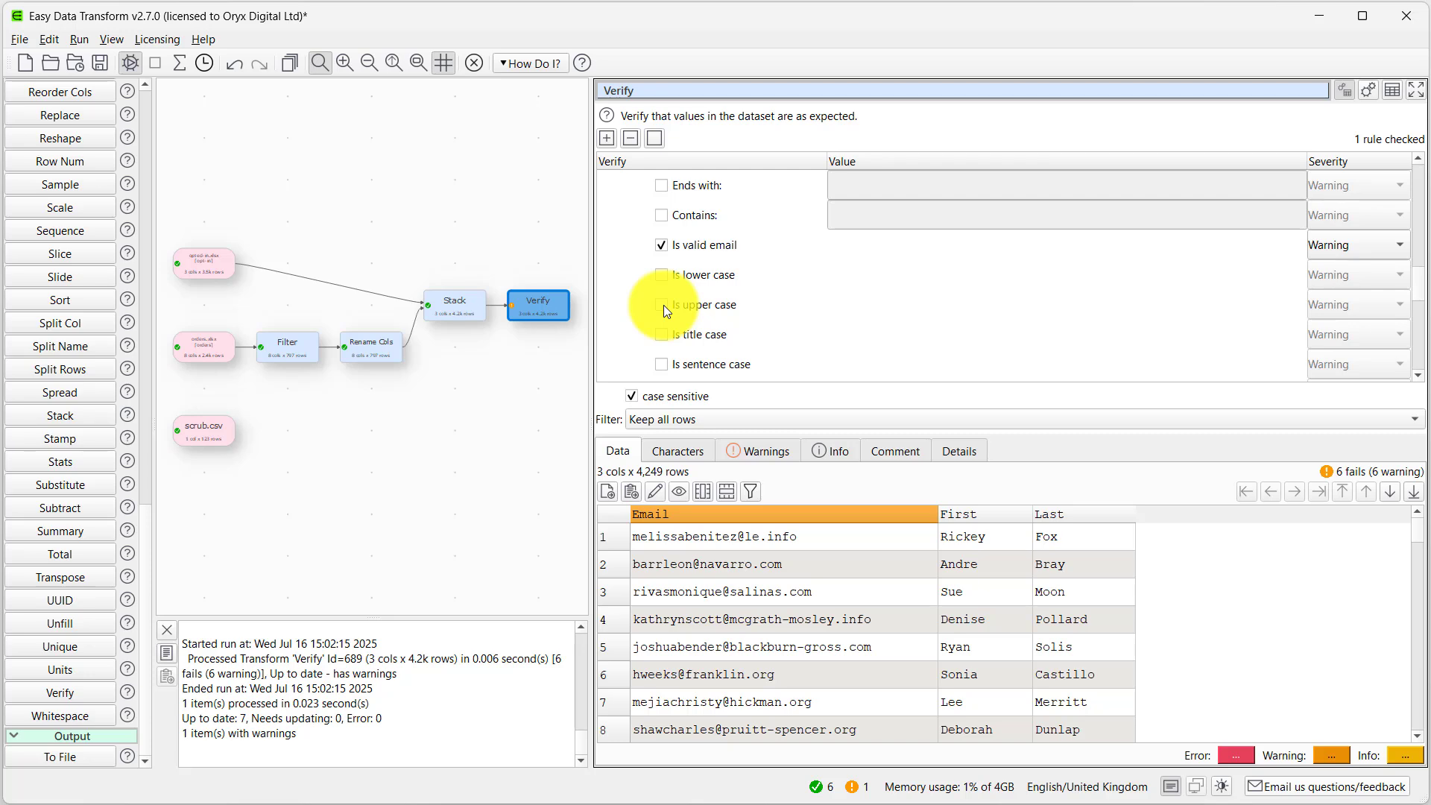
- Filter the Verify transform to keep only rows with no fails, excluding information, warning and error fails
left_click(677, 419)
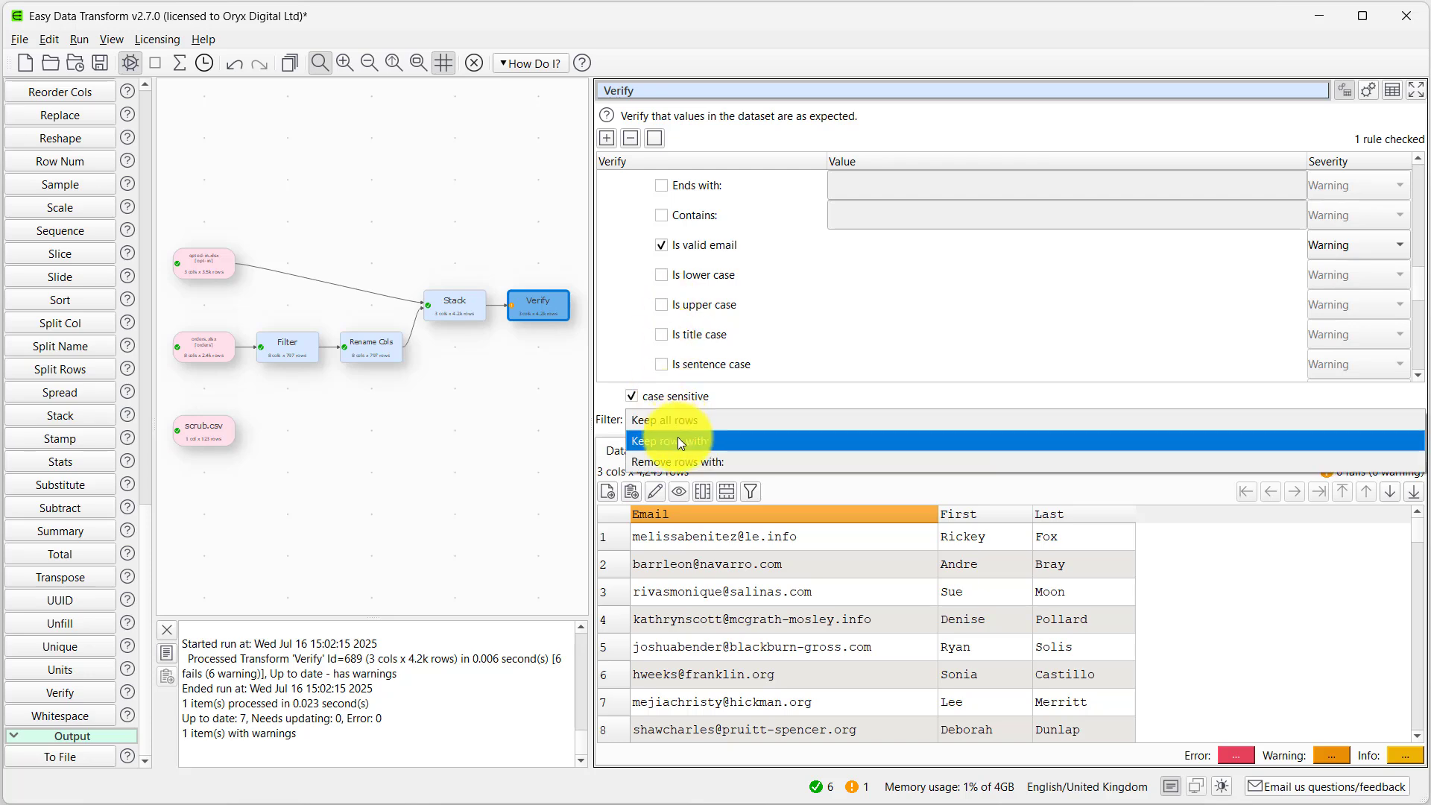
left_click(677, 438)
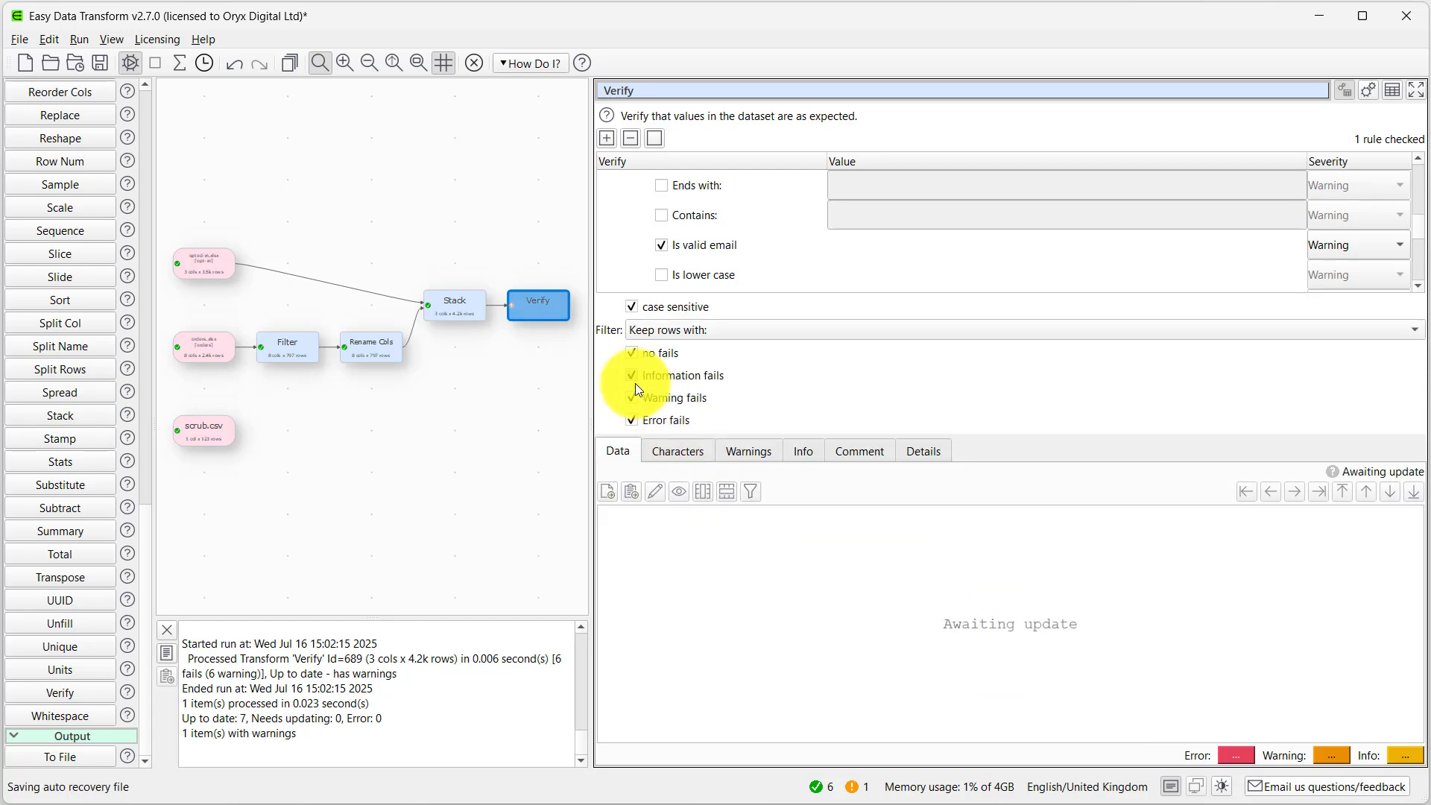
left_click(632, 397)
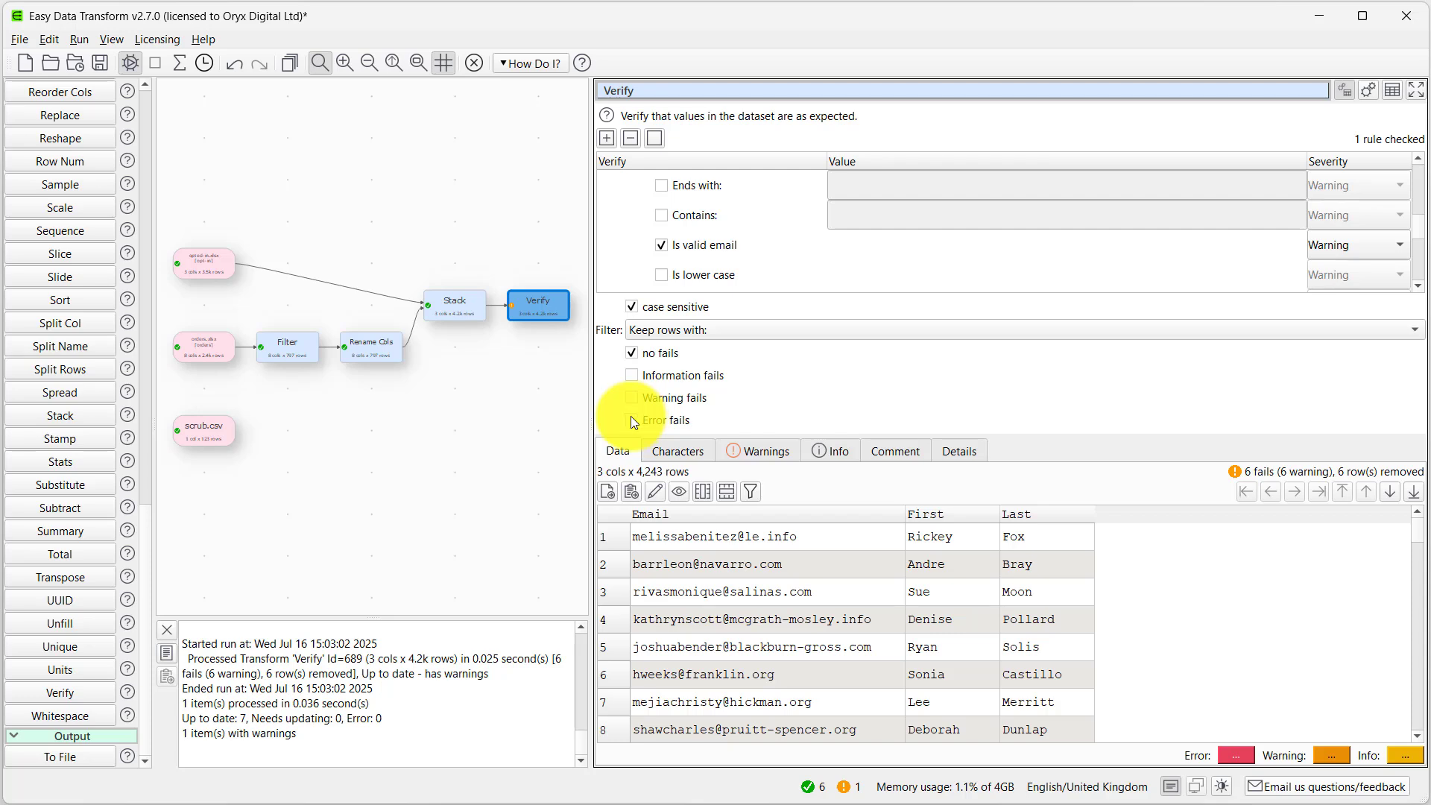
- Add a Dedupe transform after Verify that removes duplicates by the Email column, with case sensitivity off
left_click(148, 231)
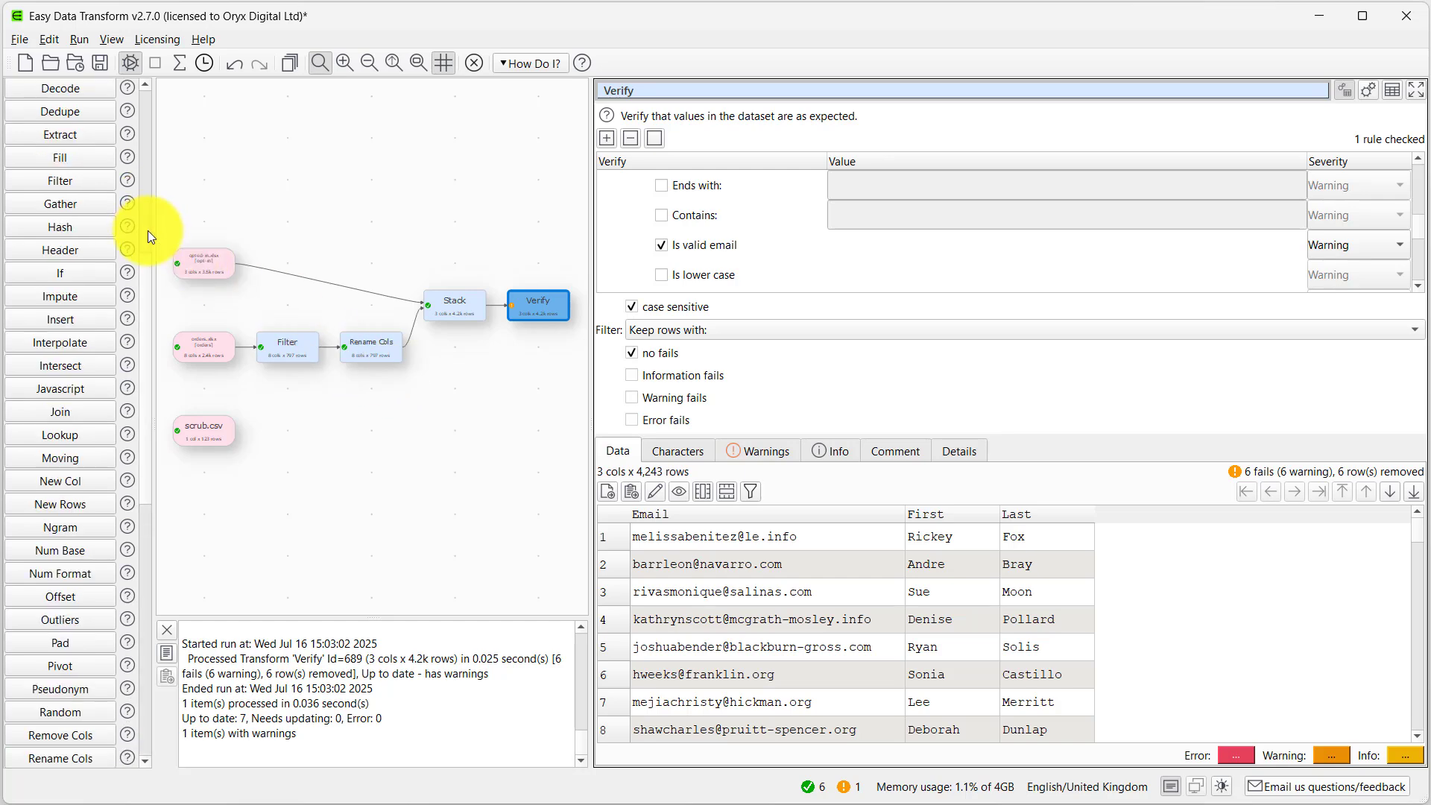
left_click(69, 114)
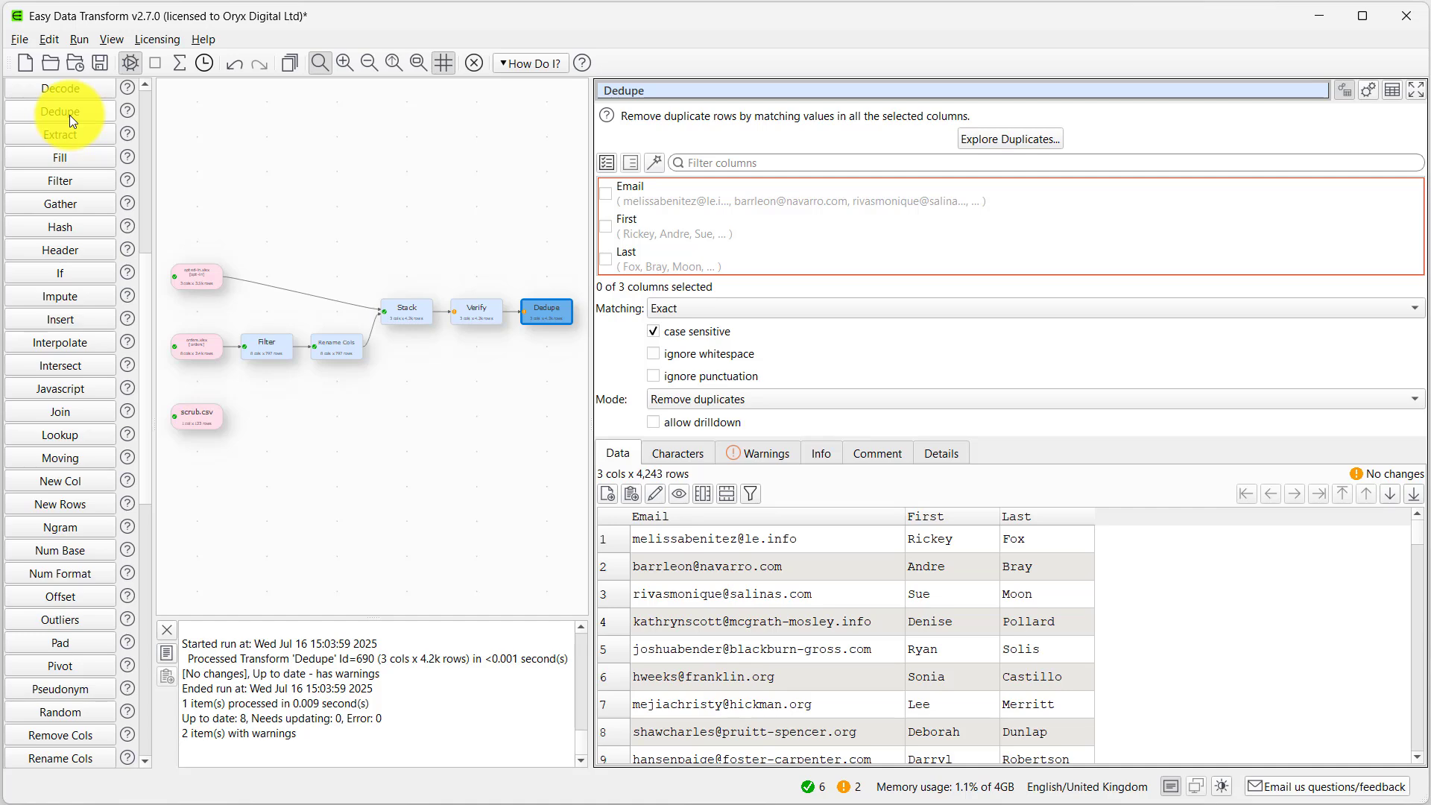
left_click(606, 193)
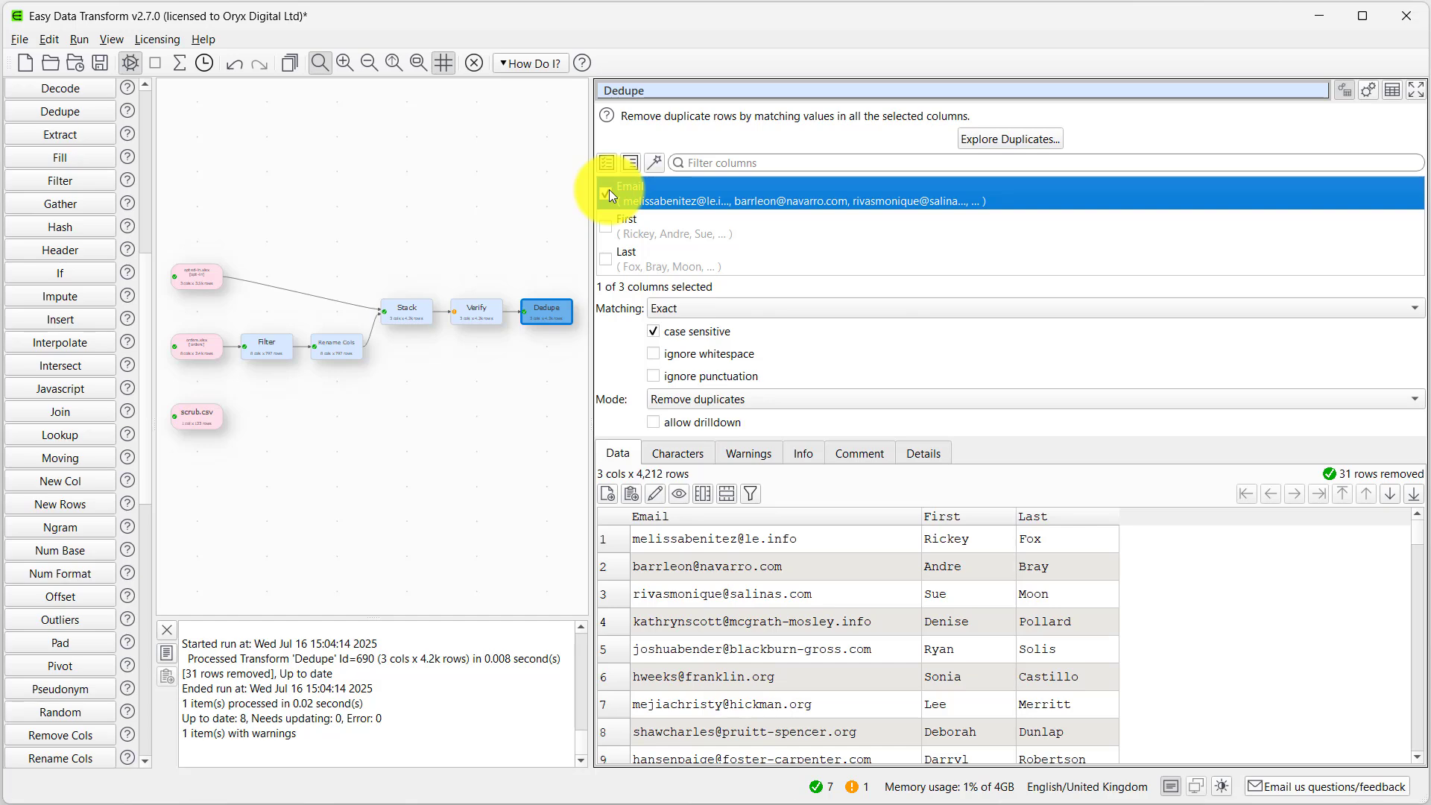
left_click(653, 331)
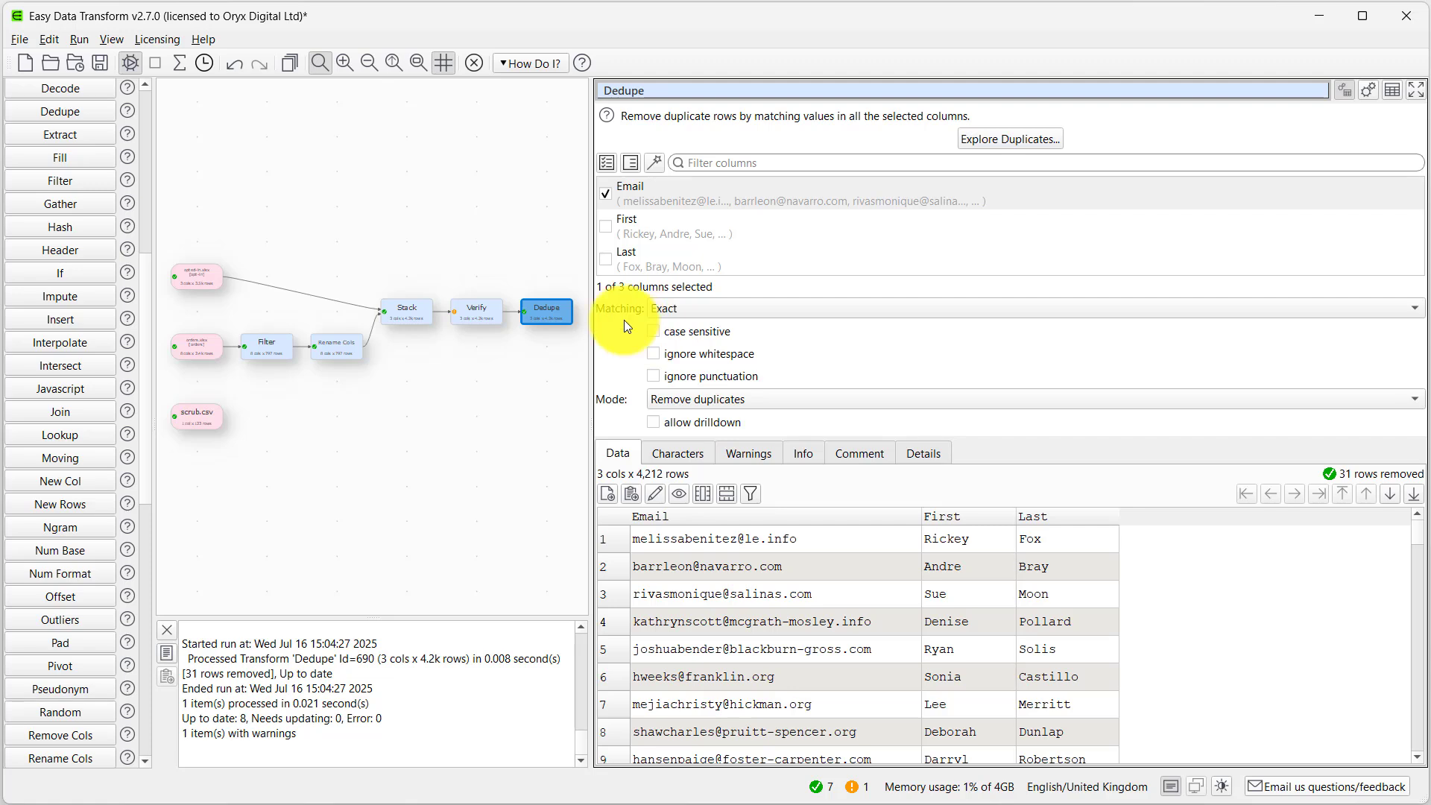
- Add a Subtract transform combining the Dedupe output with scrub.csv, and widen the workflow pane
left_click(198, 420, "ctrl")
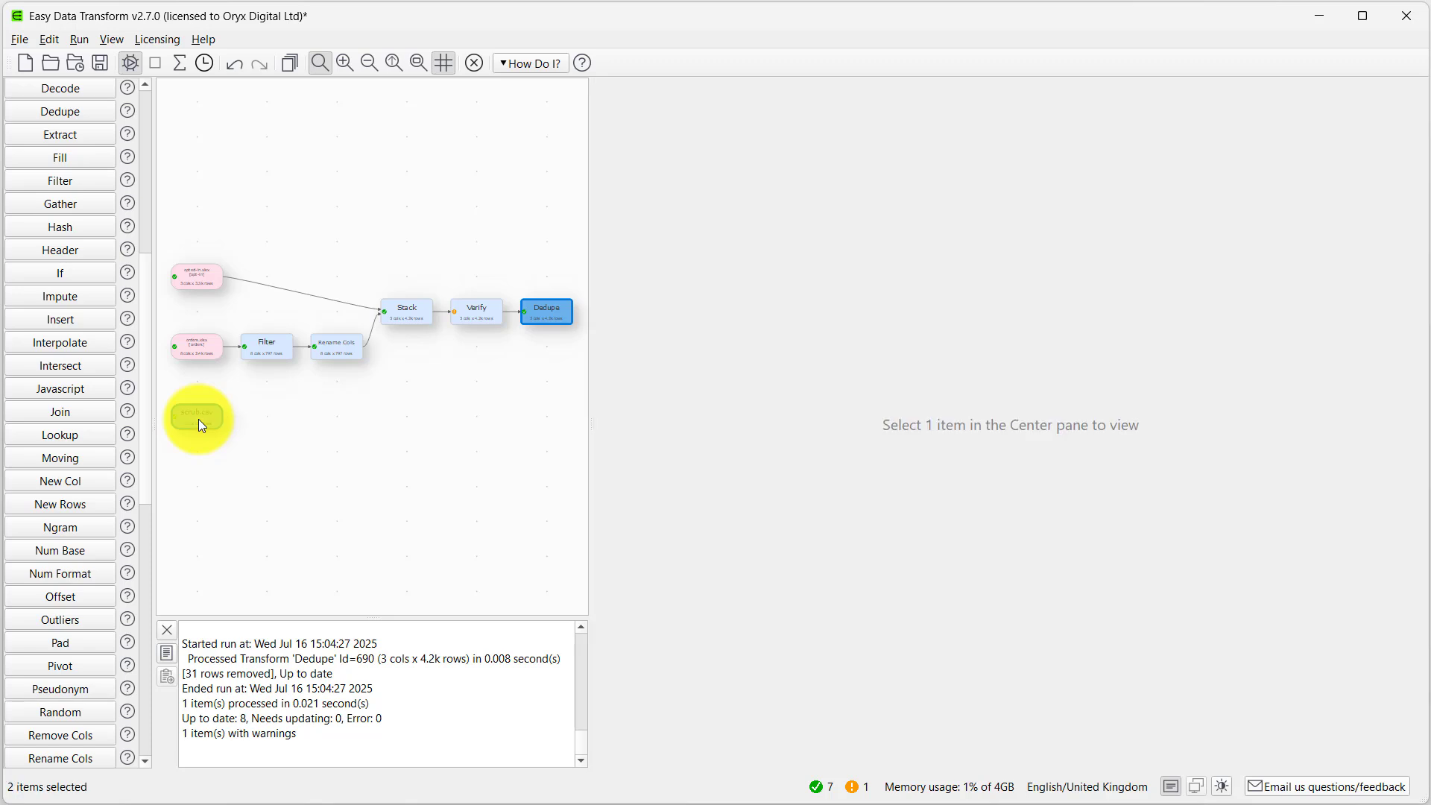
left_click(145, 672)
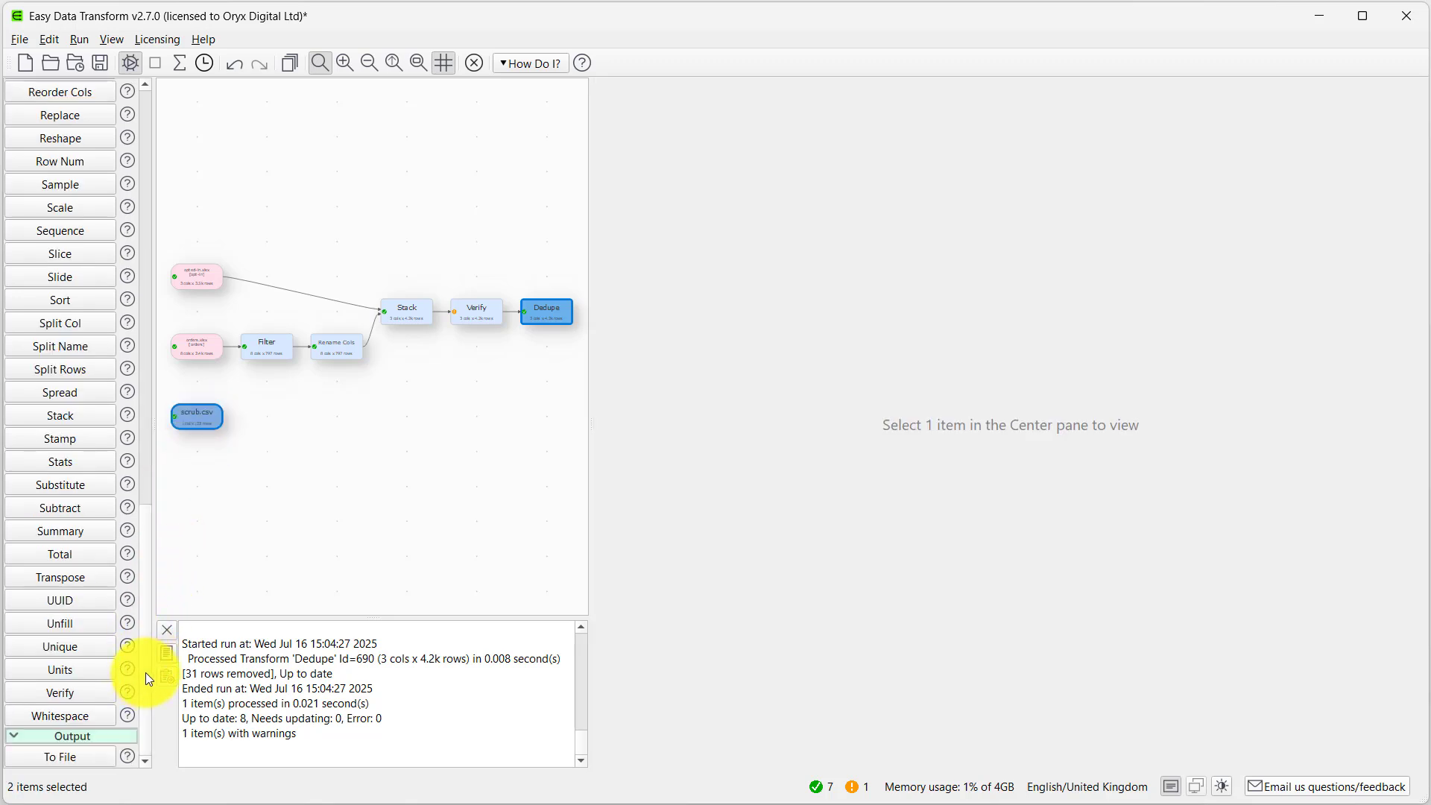
left_click(77, 509)
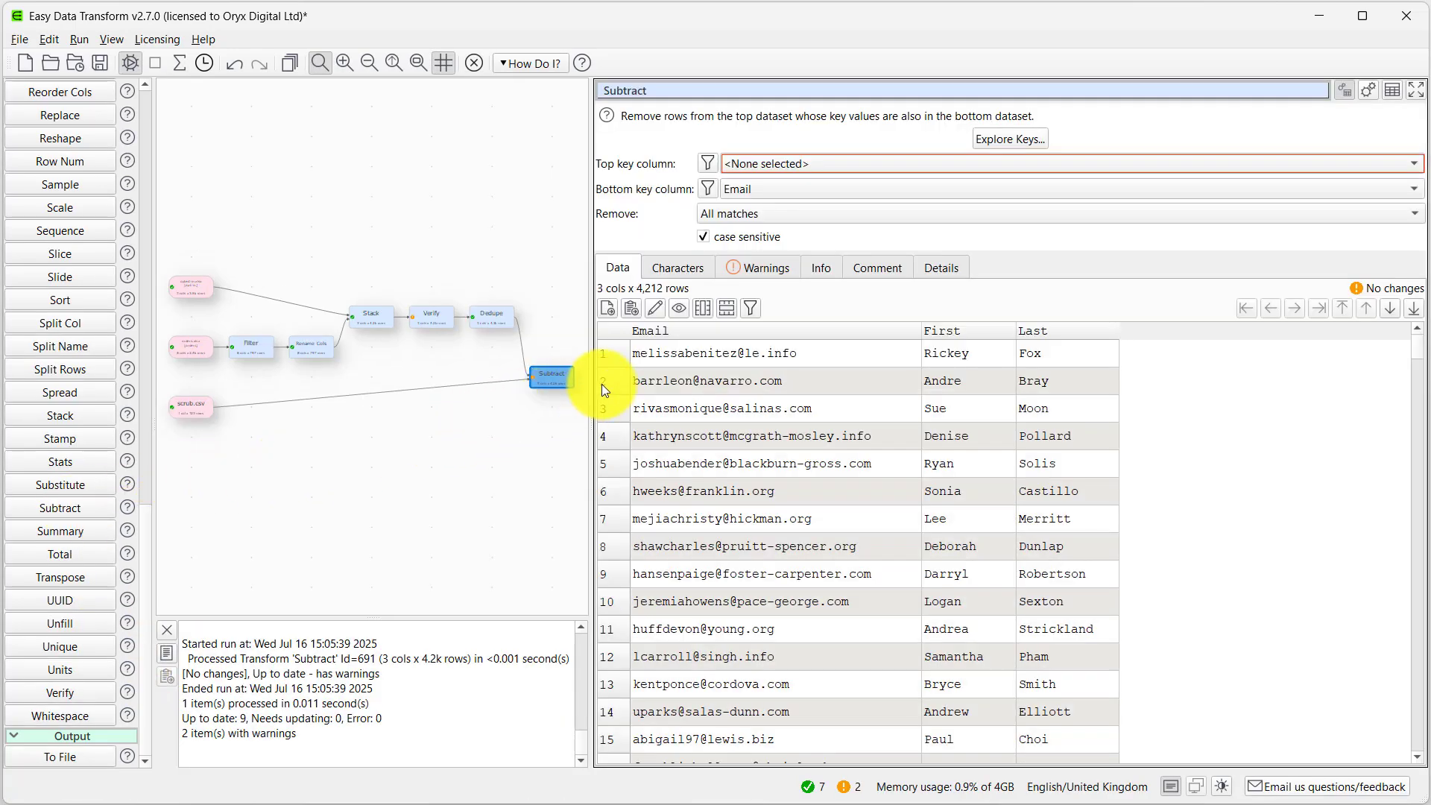
left_click_drag(591, 381, 779, 375)
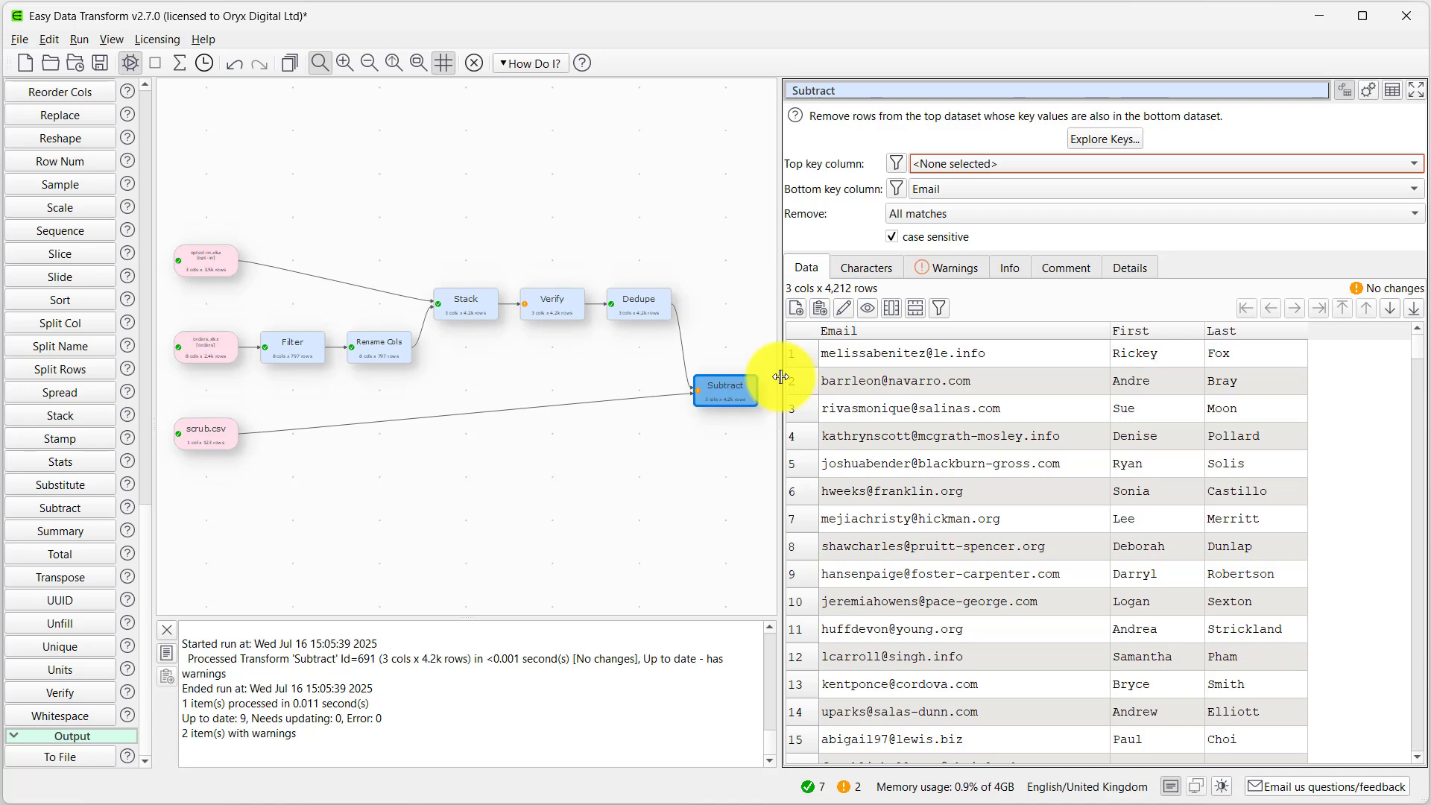
- Set the Subtract transform's top key column to Email and turn off case-sensitive matching
left_click(1016, 164)
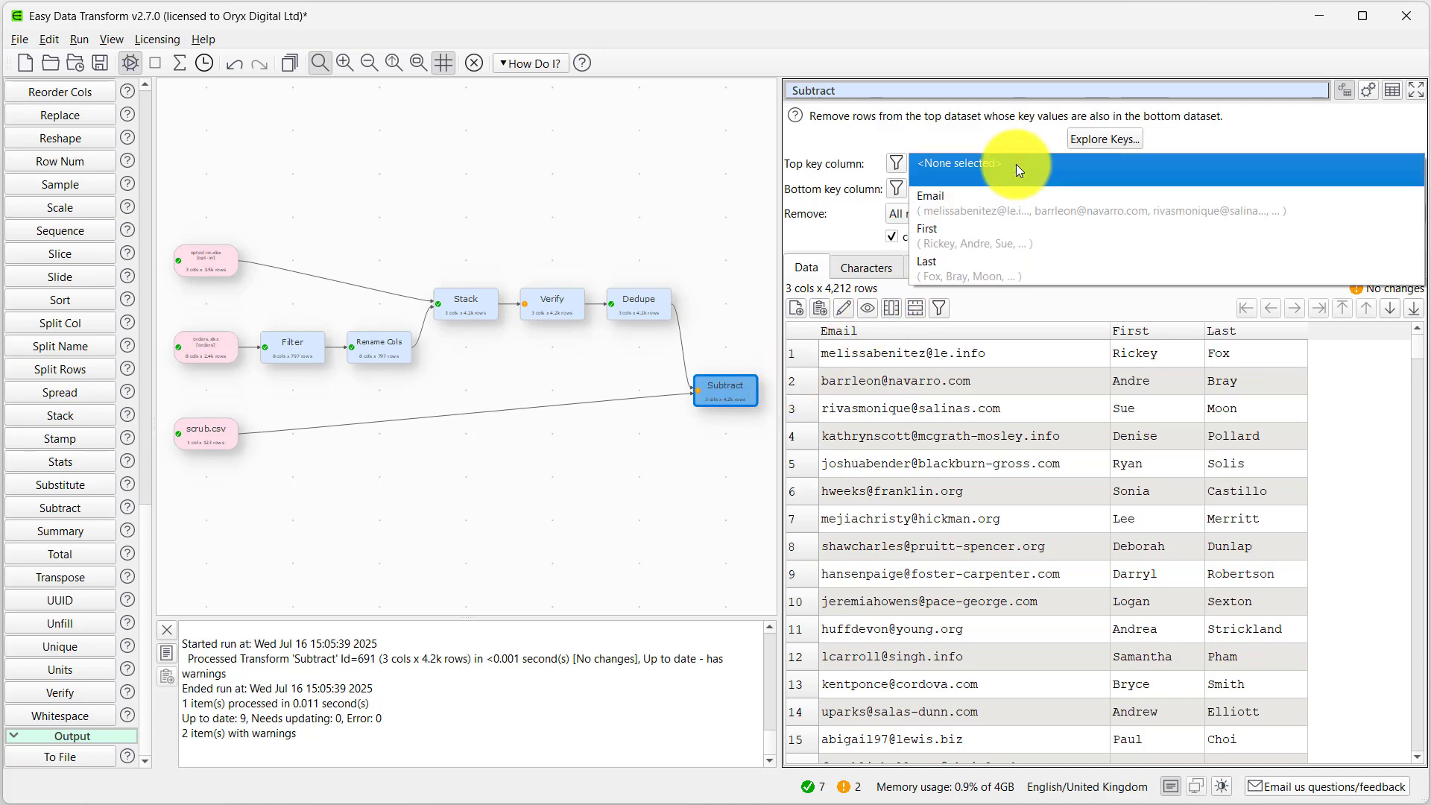
left_click(1012, 190)
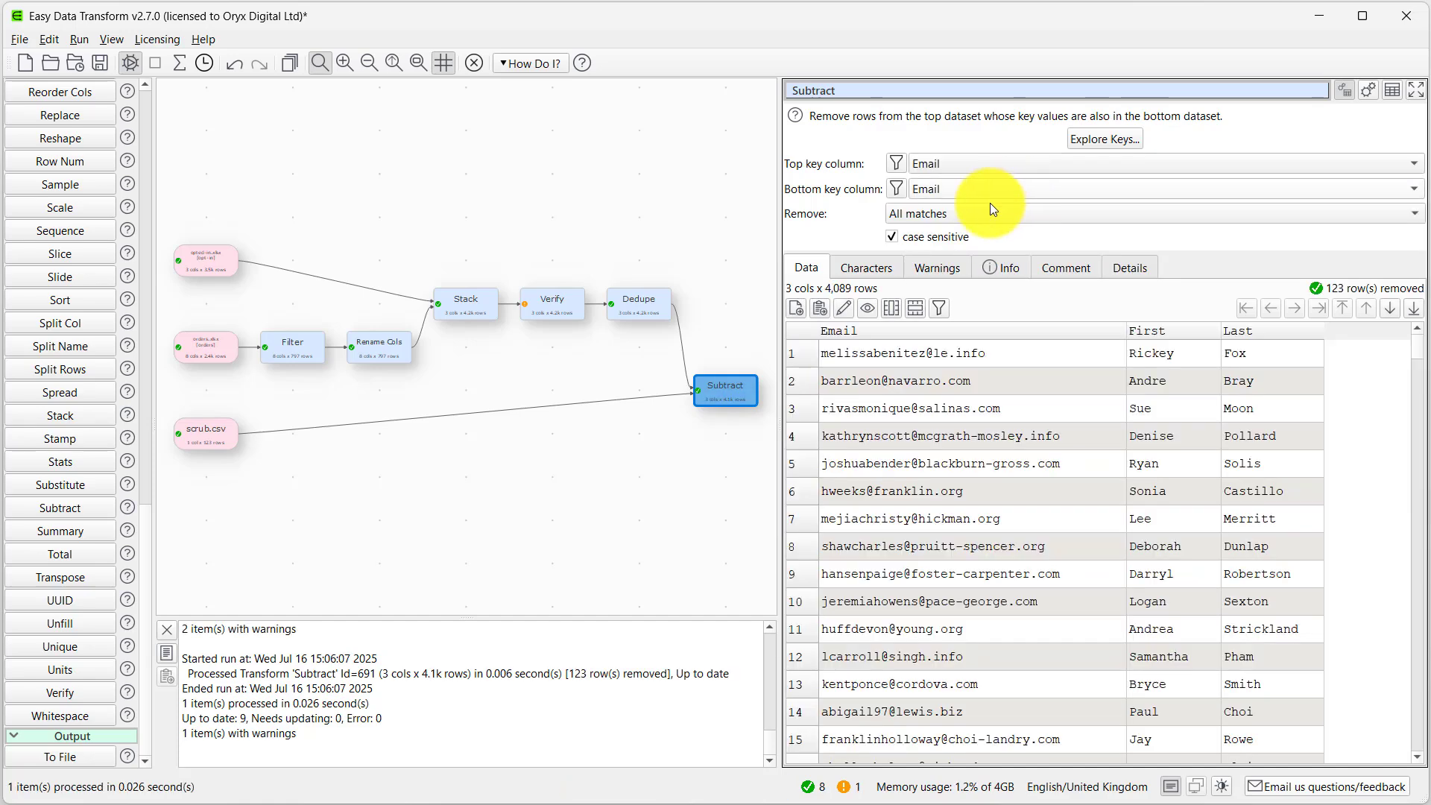
left_click(893, 237)
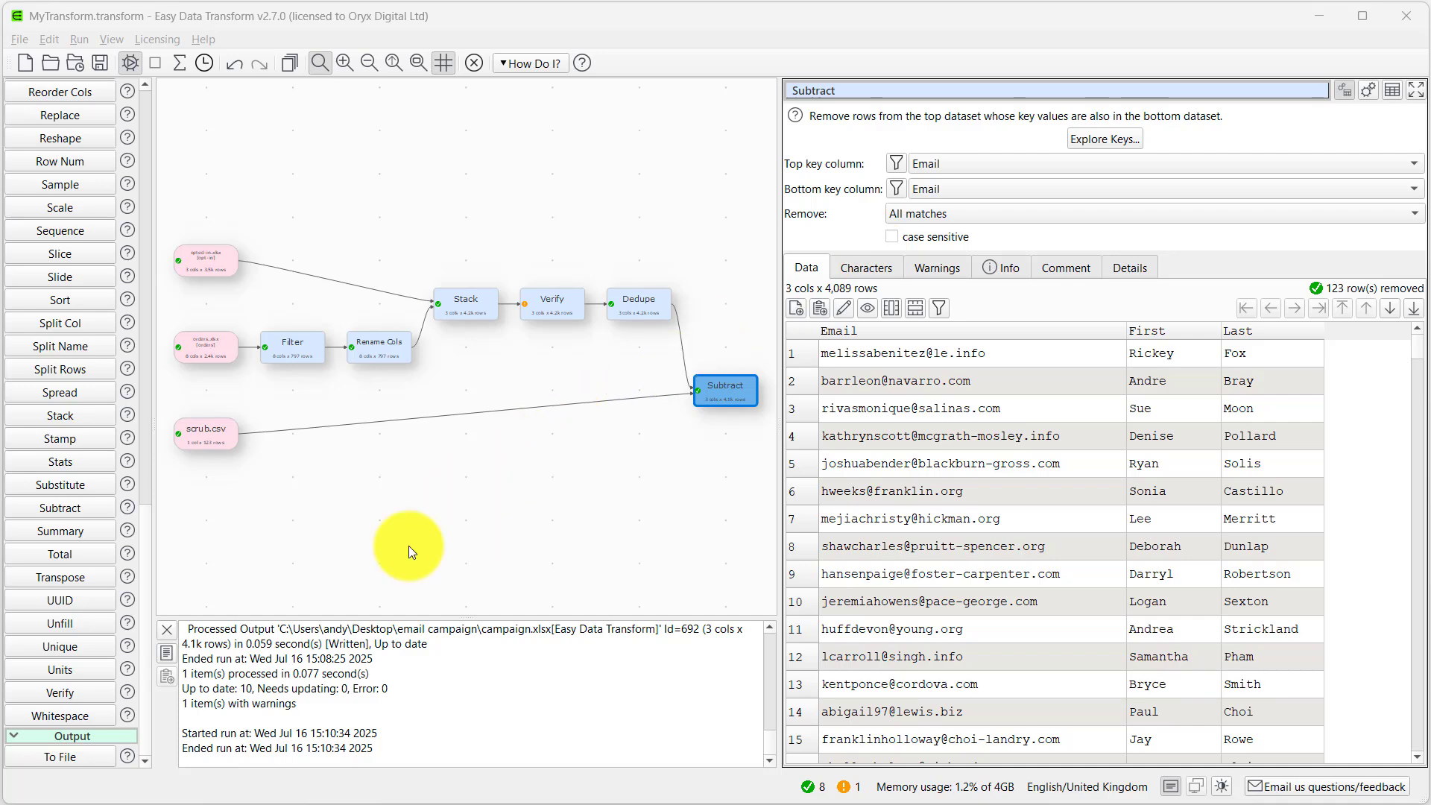
- Output the subtracted data to an Excel XLSX file named CAMPAIGN in the email campaign folder
left_click(78, 748)
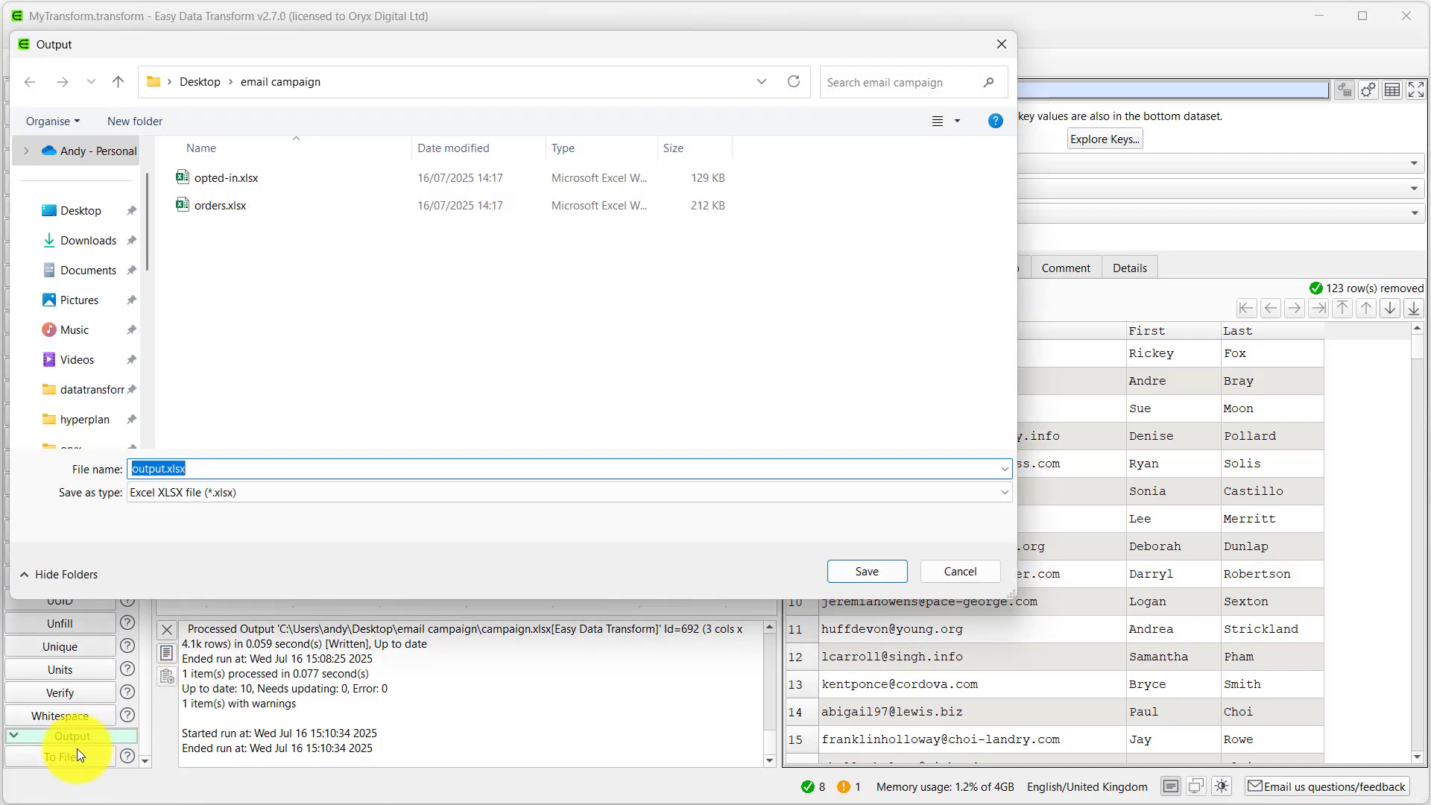
type("CAMPAIGN")
key("Return")
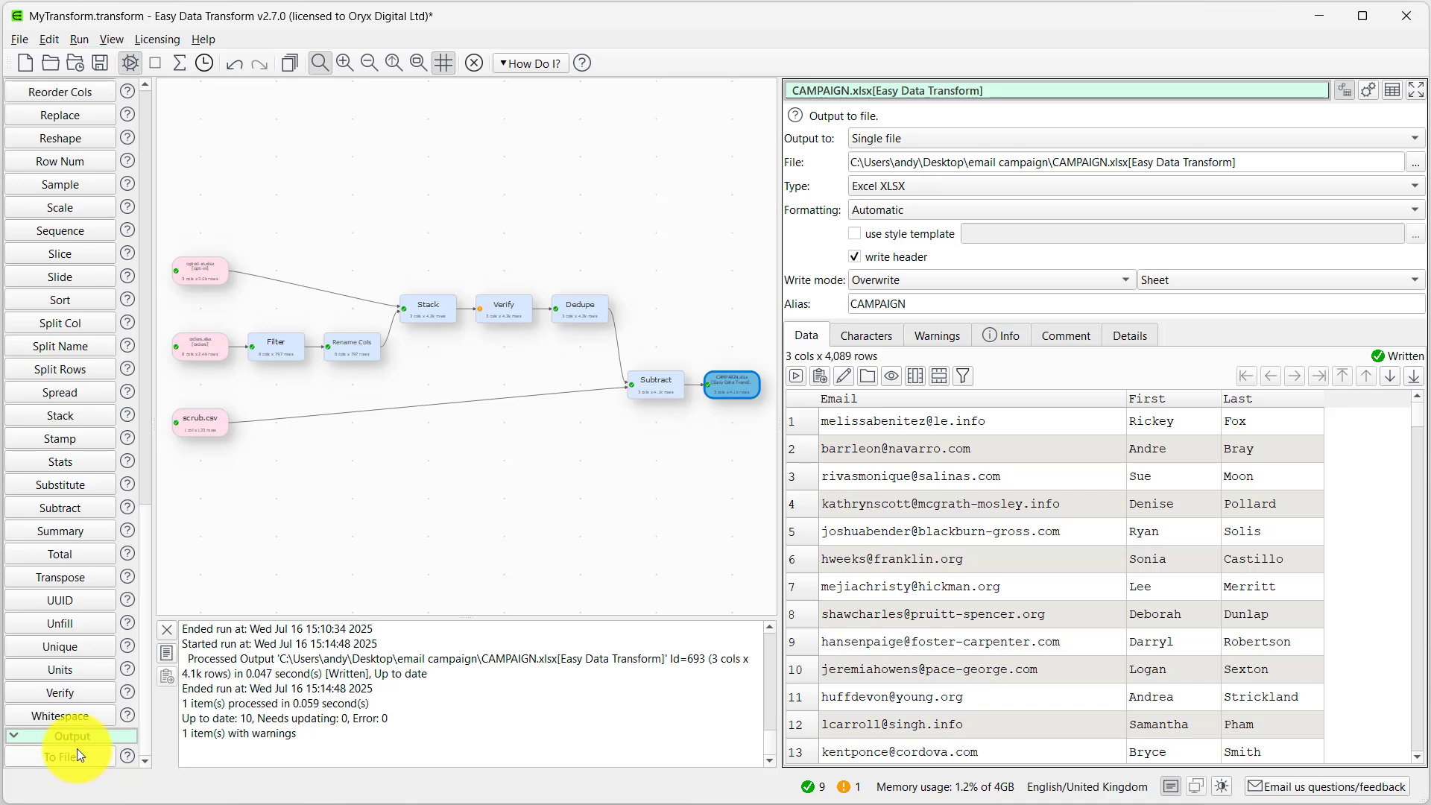
- Show the opted-in input's file settings
left_click(203, 271)
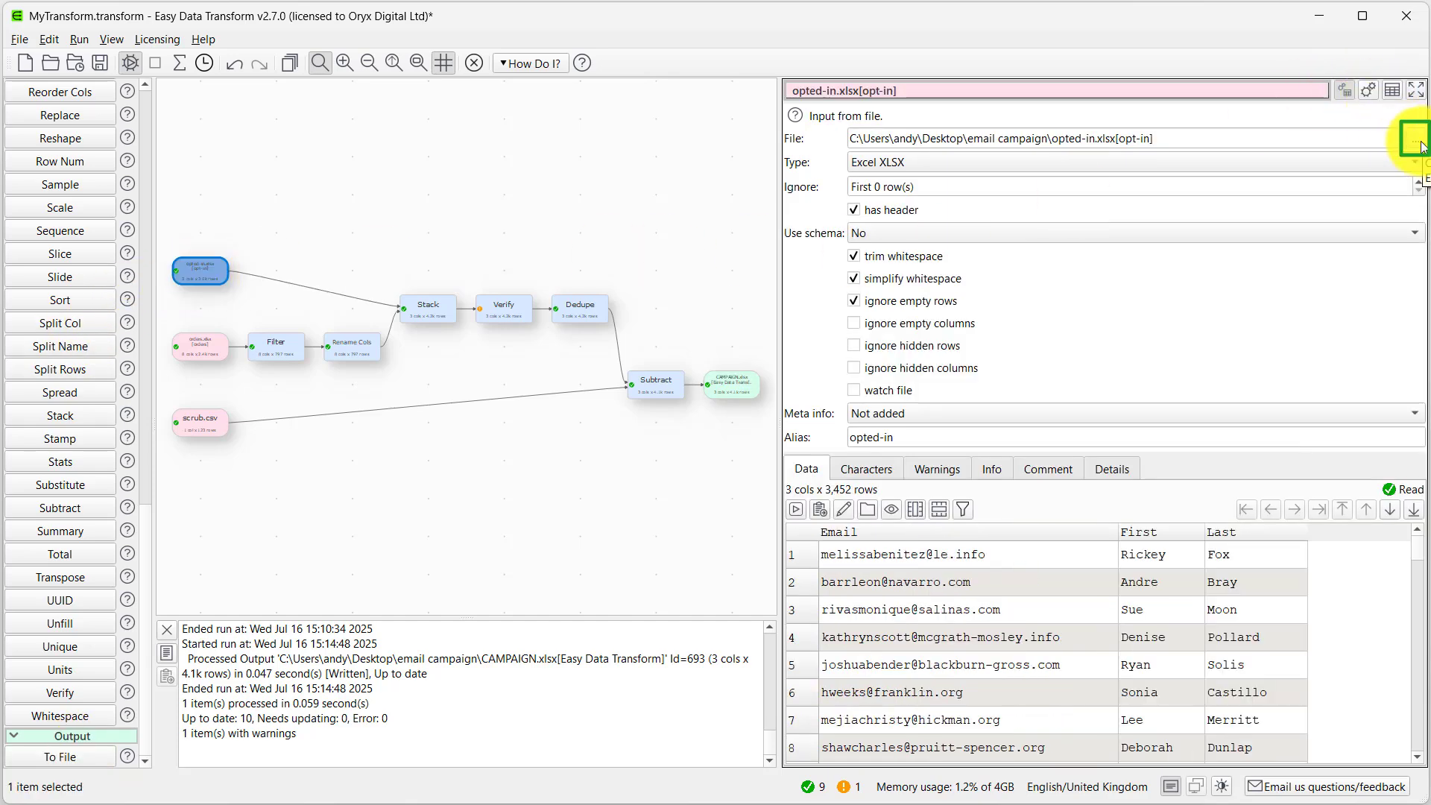